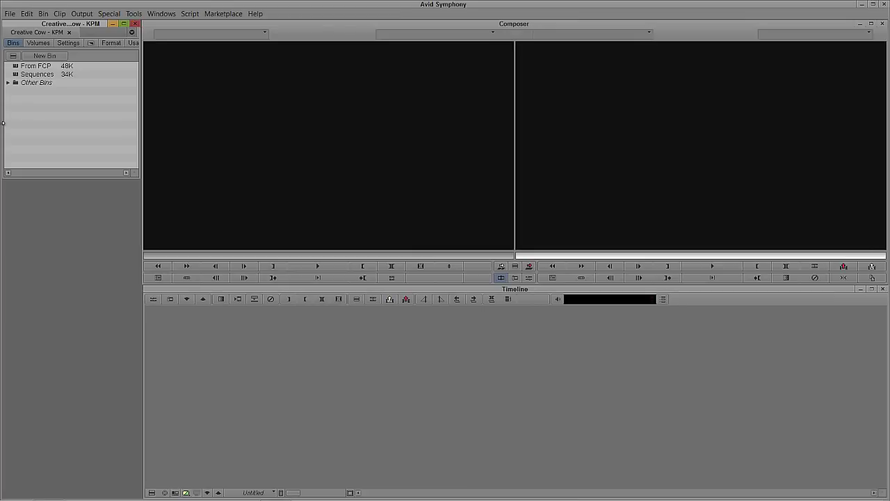
Step: Open the Sequences bin and load Untitled Sequence.03 into the timeline
click(17, 75)
double_click(17, 75)
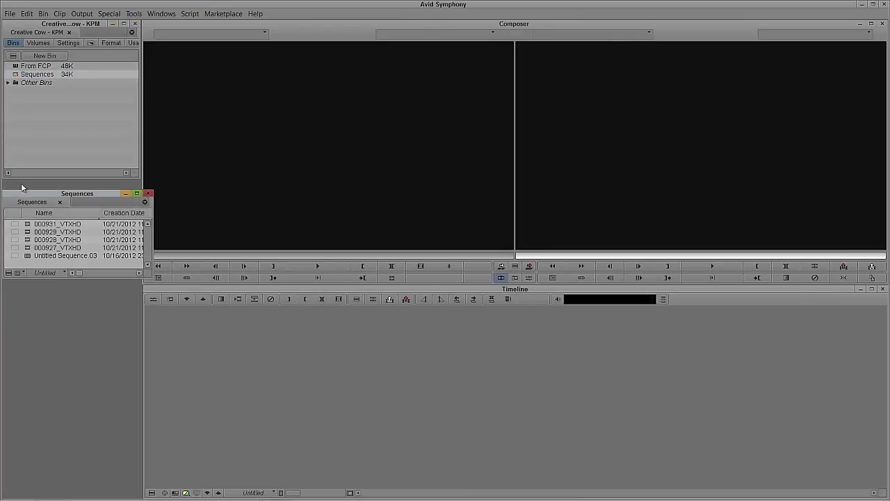
double_click(28, 257)
Step: Mark and lift the 000948_VTXHD.mov clip on V2, and park the playhead at 01:00:03:24
mouse_move(497, 383)
mouse_down()
mouse_move(578, 378)
mouse_move(485, 376)
mouse_up()
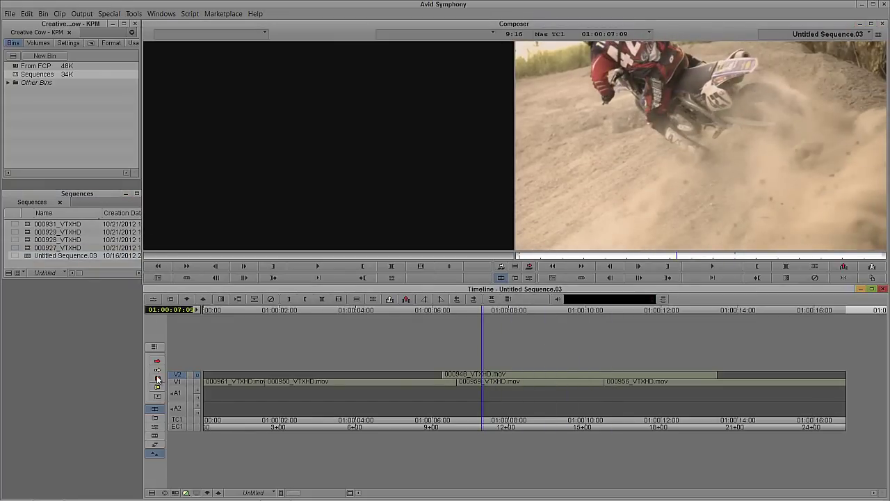
key(t)
drag(323, 393, 349, 407)
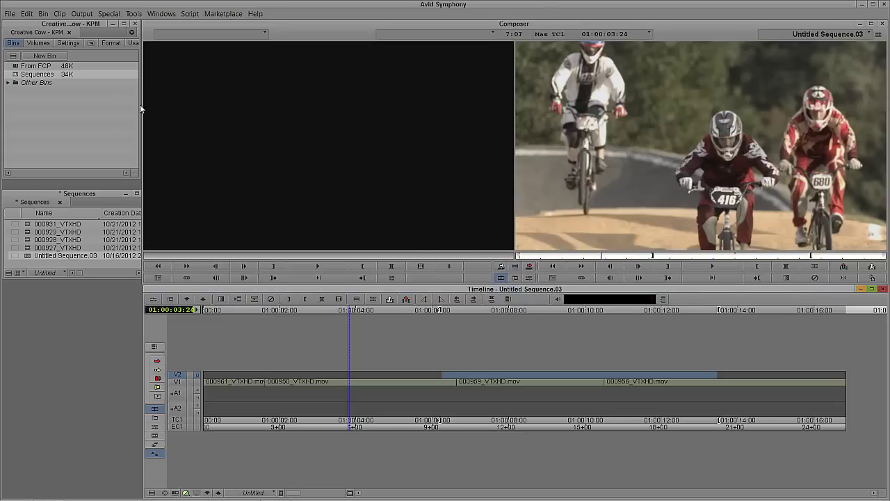
Step: Start a new title with the Title Tool as the persistent choice, and close the title window
click(60, 13)
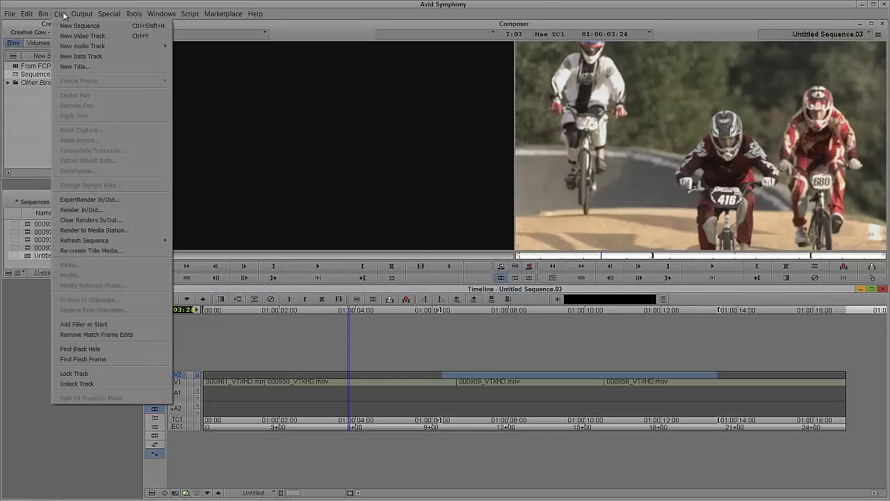
click(66, 69)
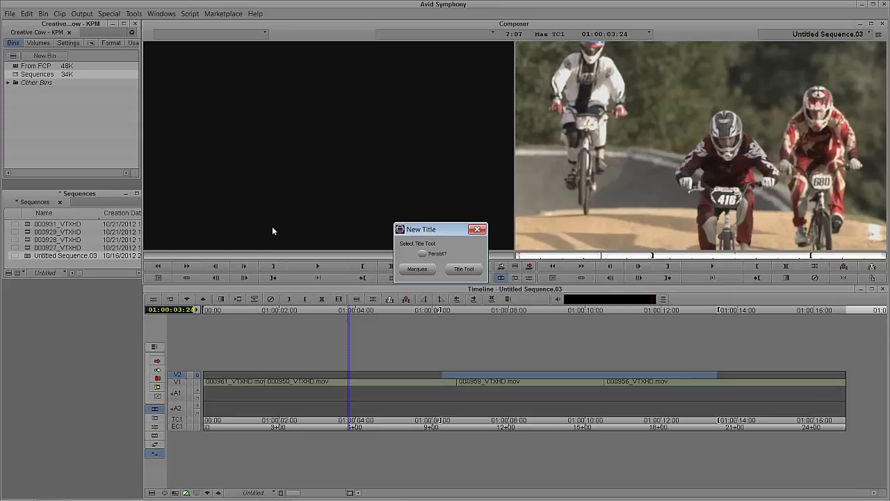
click(422, 253)
click(464, 270)
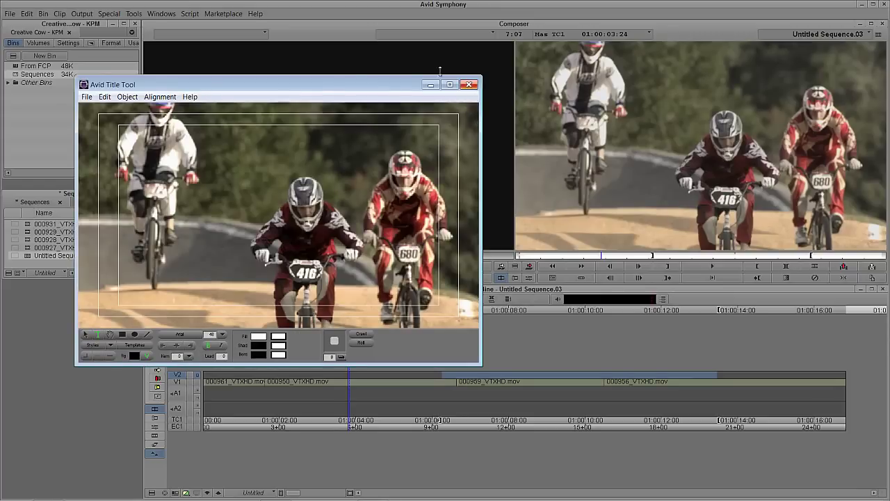
click(468, 84)
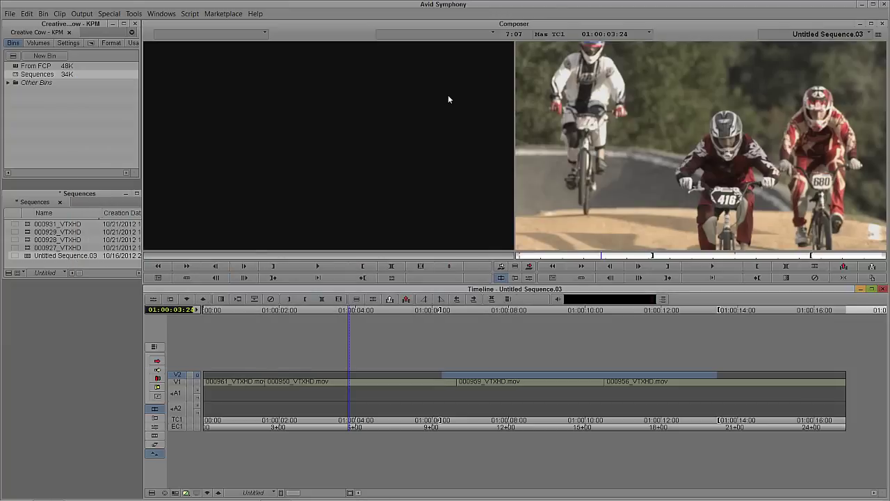
Step: Start another new title to check which title application opens by default, and close it
click(60, 14)
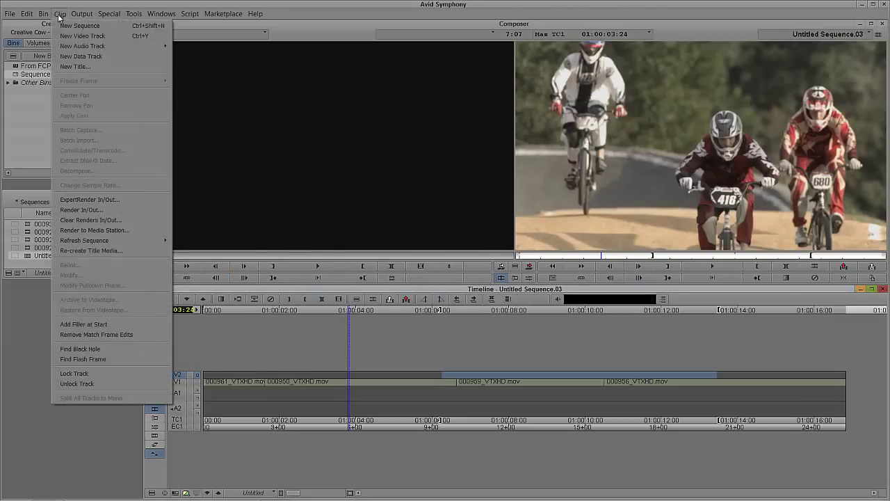
click(63, 67)
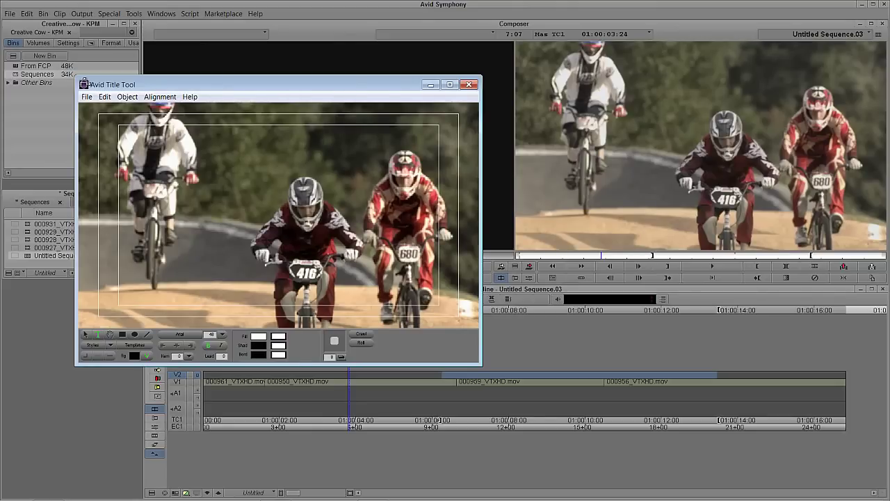
click(469, 84)
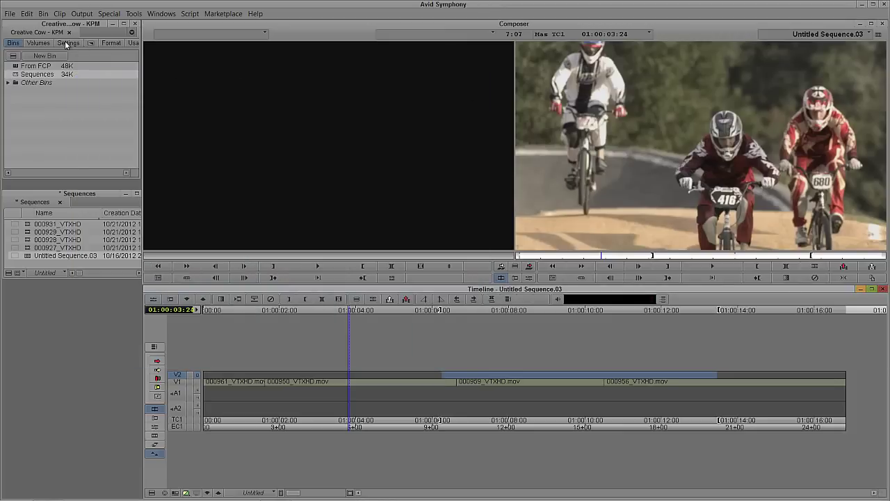
Step: In the Marquee Title user setting, set Create New Title using to Ask me
click(66, 43)
drag(137, 82, 136, 124)
double_click(31, 105)
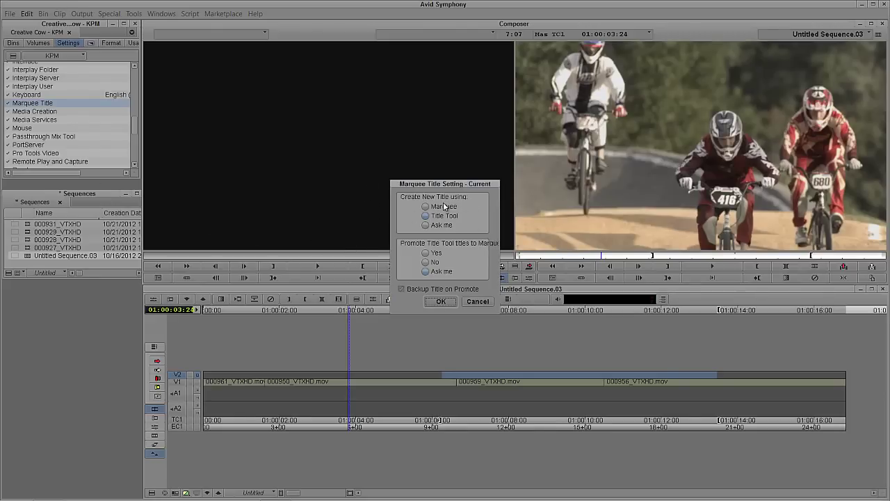
click(434, 225)
click(440, 302)
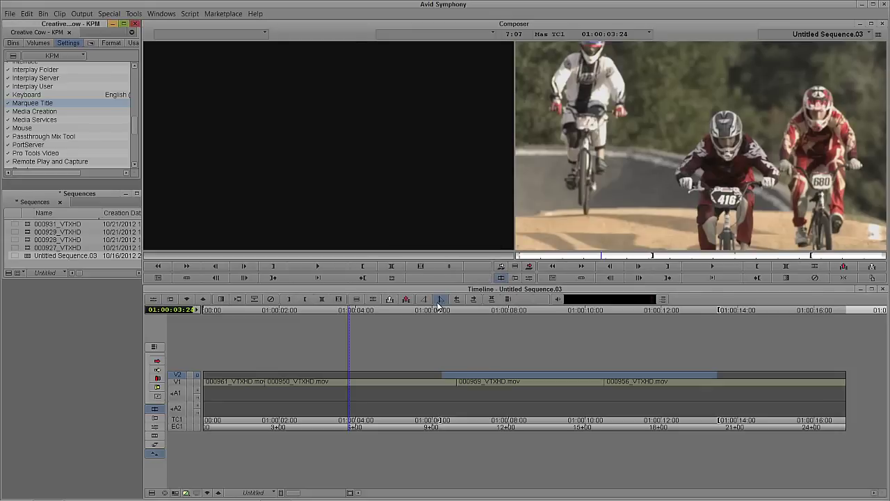
Step: Start a new title in the Title Tool and move its window clear of the sequence monitor and timeline tracks
click(60, 14)
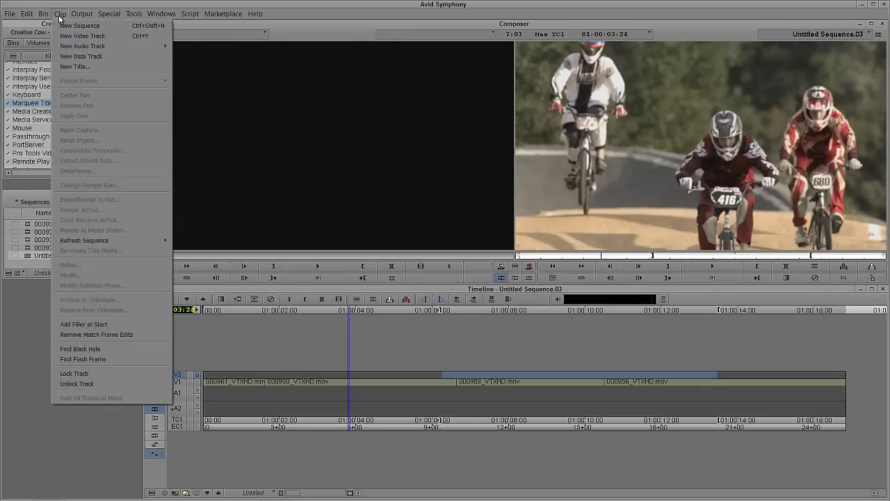
click(76, 66)
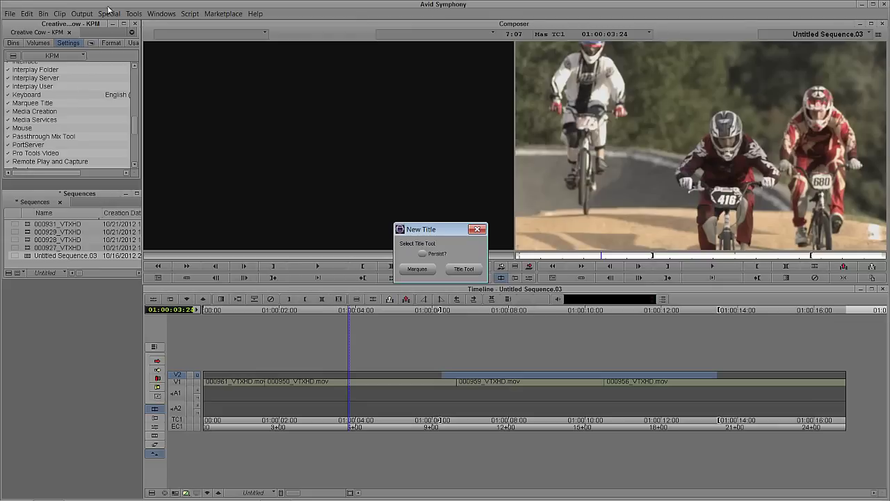
click(464, 268)
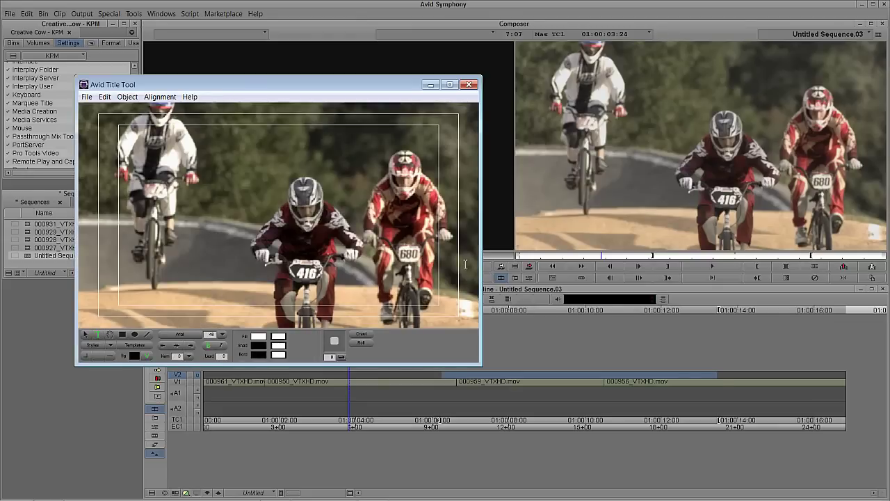
drag(278, 87, 353, 104)
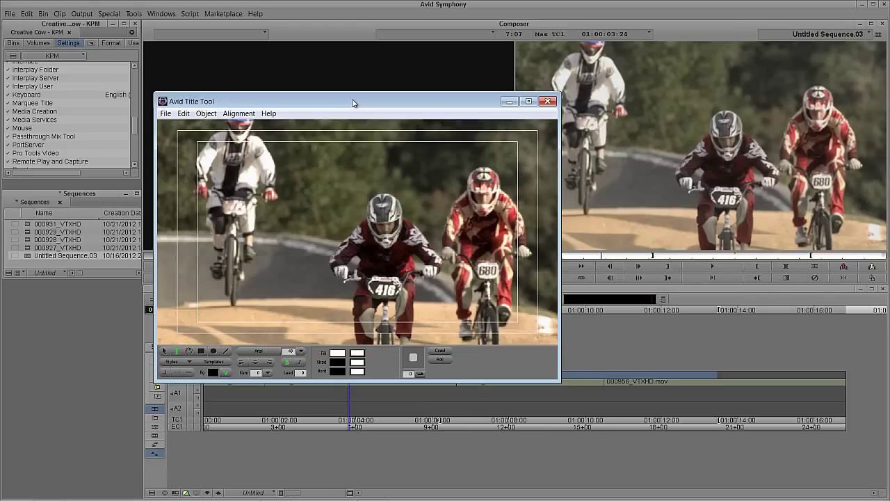
drag(391, 102, 292, 32)
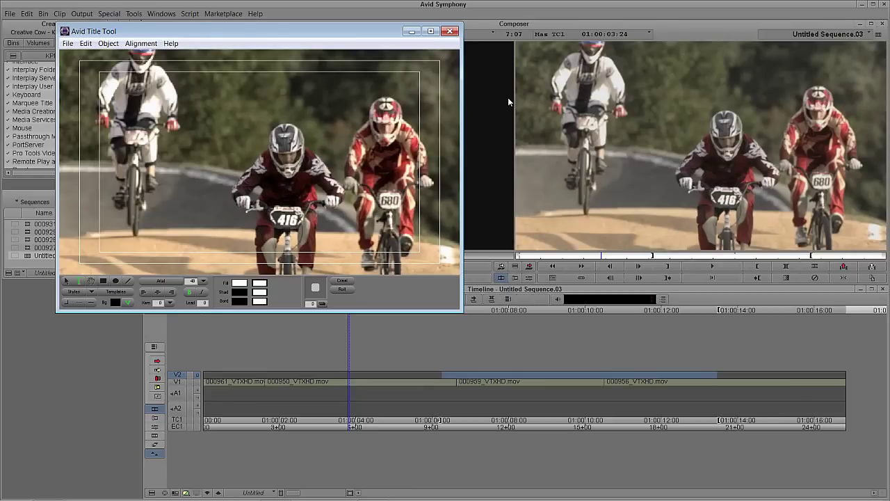
Step: Park the timeline at 01:00:11:08 and return to the Title Tool to update its background frame
click(529, 384)
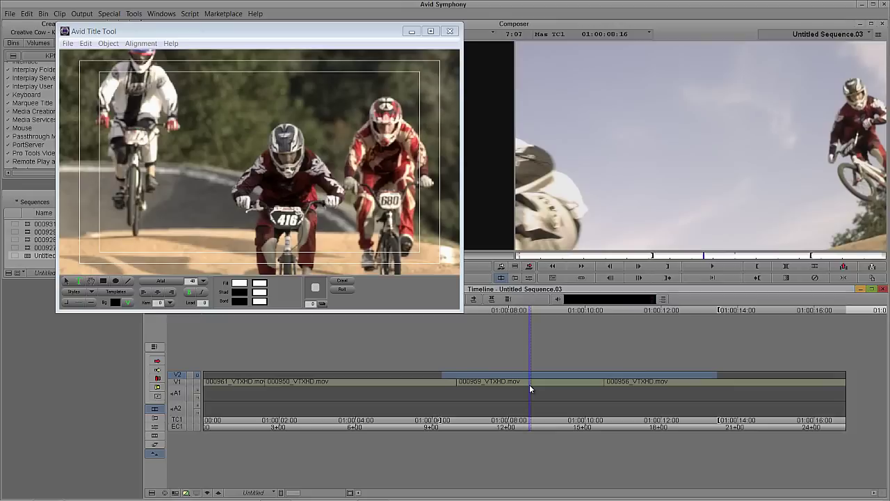
drag(530, 384, 633, 380)
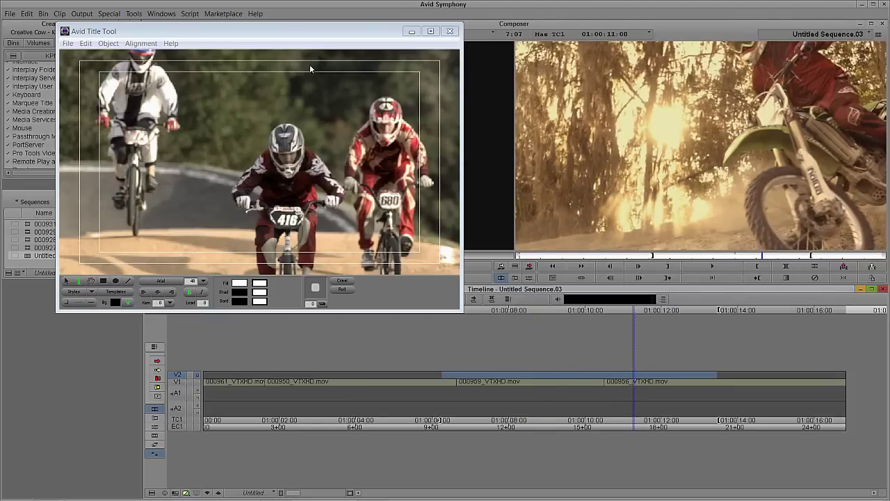
click(292, 32)
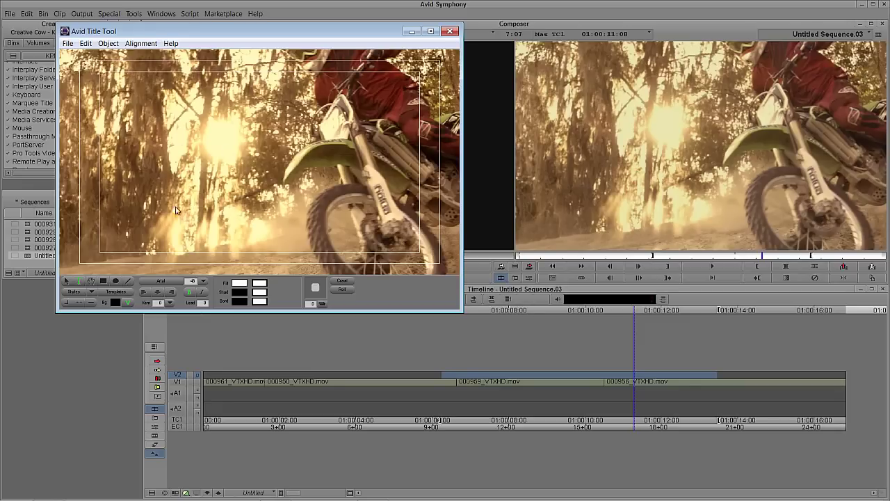
Step: Open the Grid user setting and arrange its dialog beside the Title Tool window so both are visible
drag(242, 34, 400, 61)
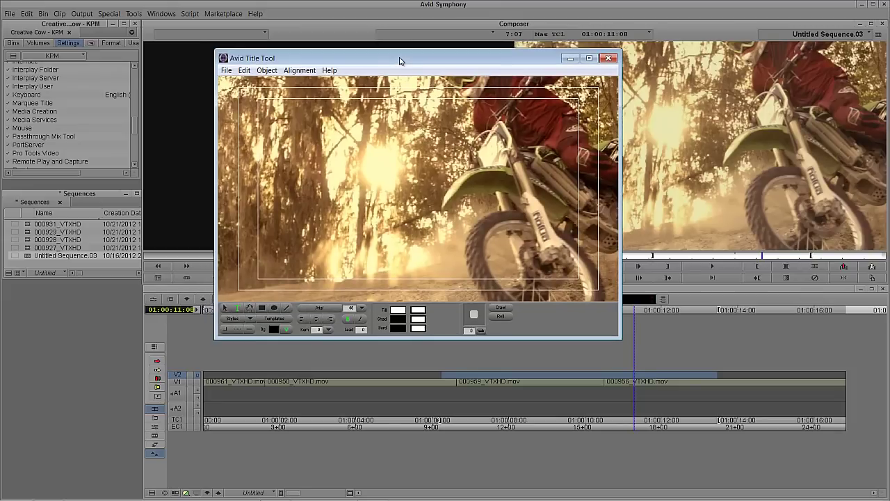
drag(135, 124, 134, 110)
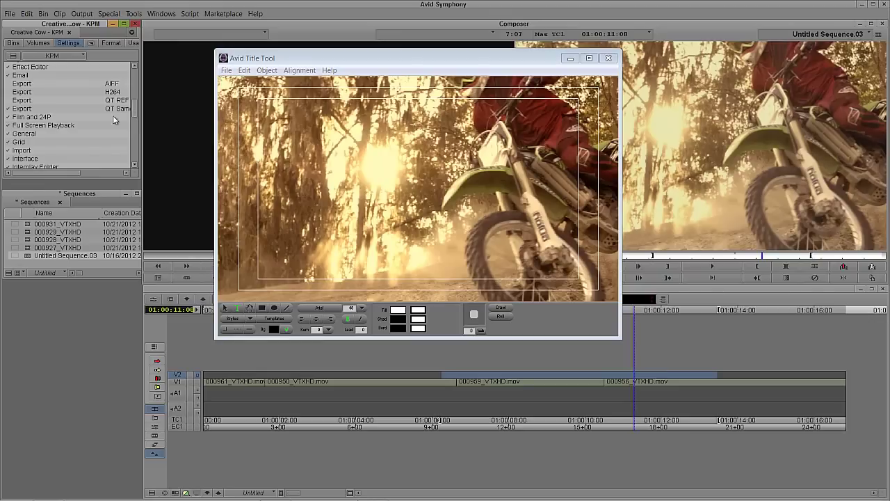
click(28, 143)
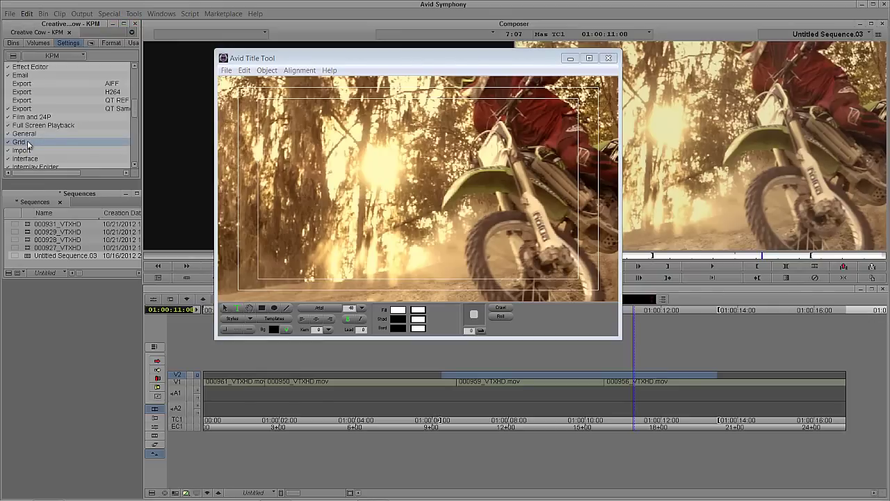
click(292, 61)
drag(368, 59, 676, 174)
click(459, 171)
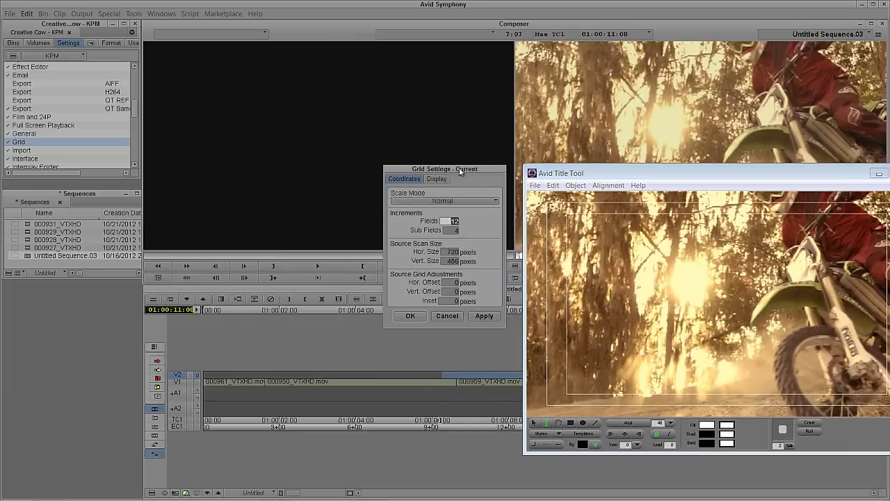
drag(459, 171, 286, 94)
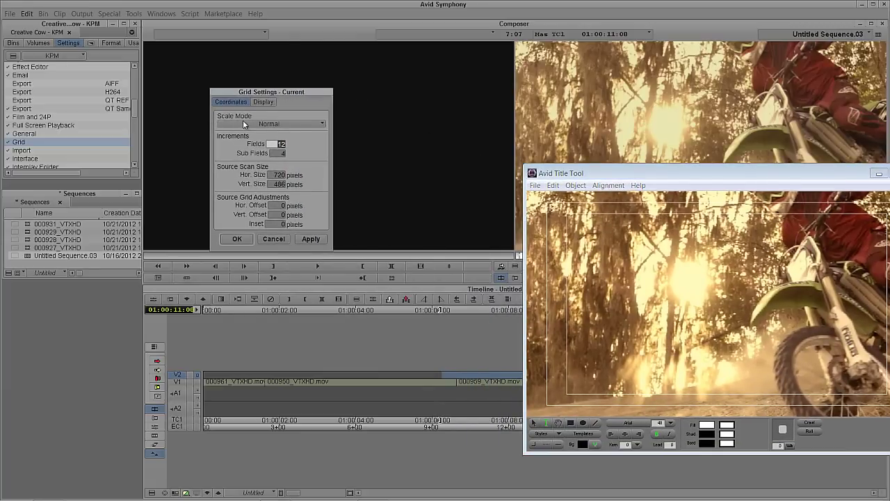
click(595, 174)
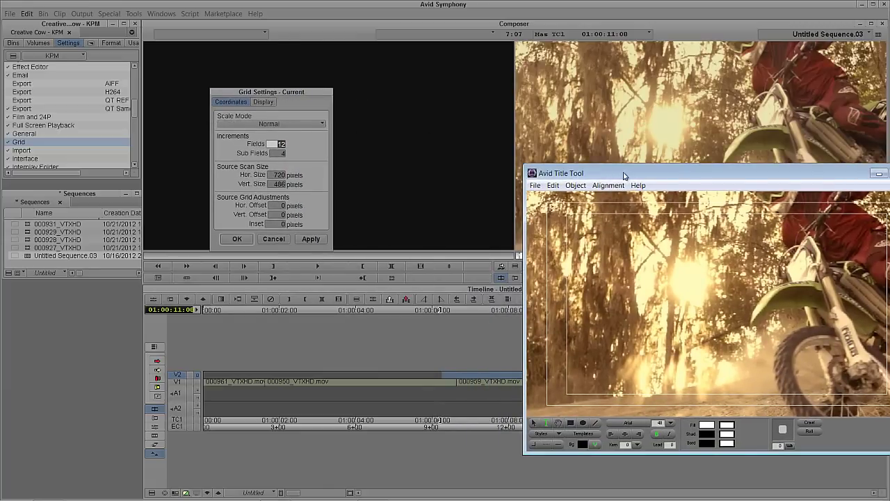
drag(624, 175, 469, 97)
Step: Set the grid's Scale Mode to 4:3 Inside 16:9 Monitor, apply it, and return to the Title Tool
click(270, 123)
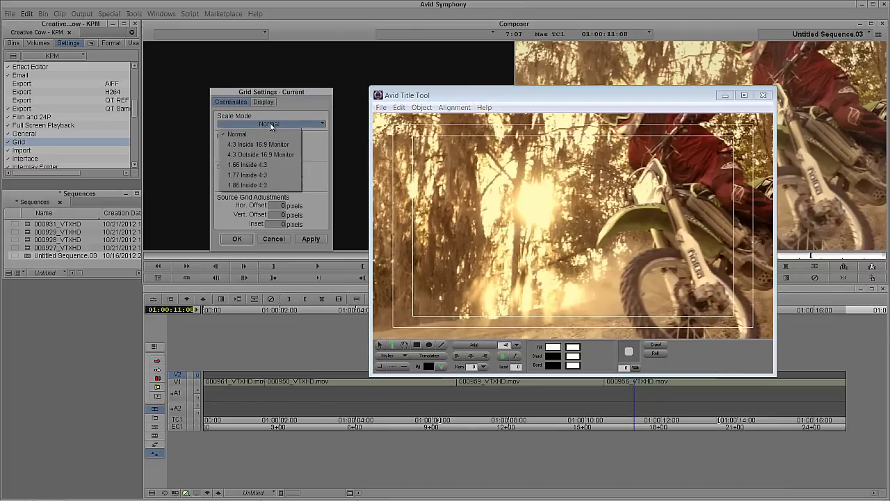
click(299, 146)
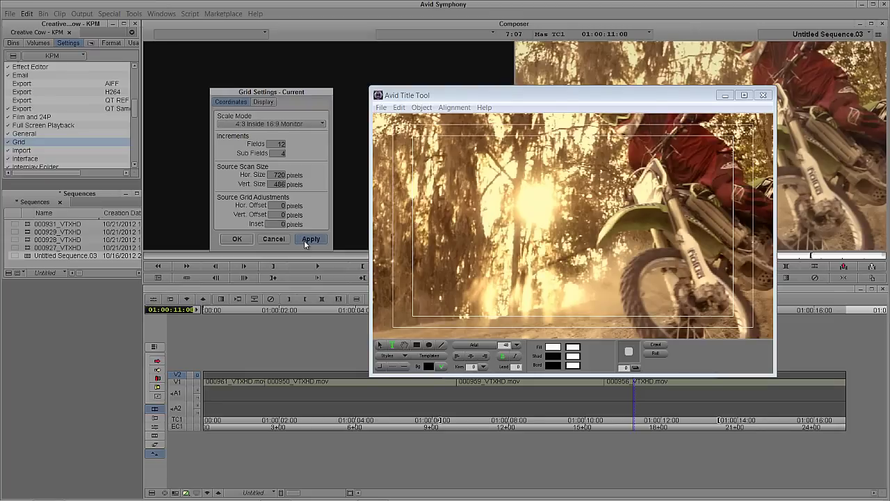
drag(483, 95, 472, 93)
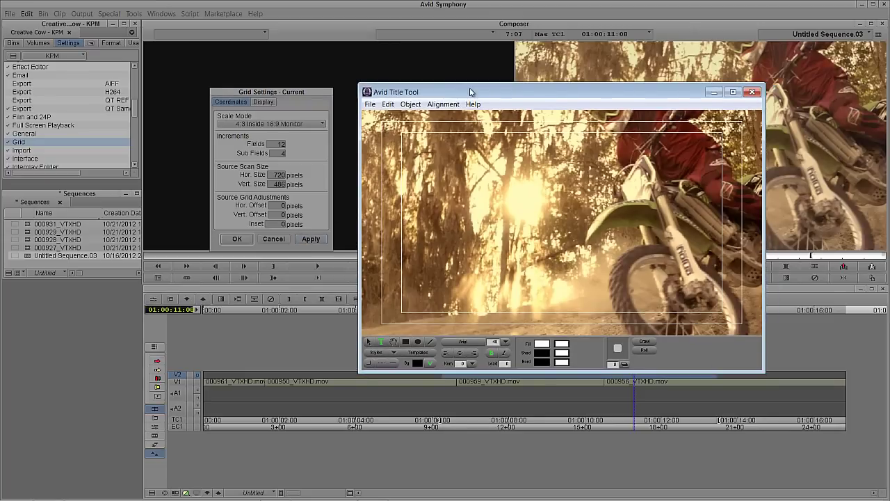
click(310, 239)
click(244, 239)
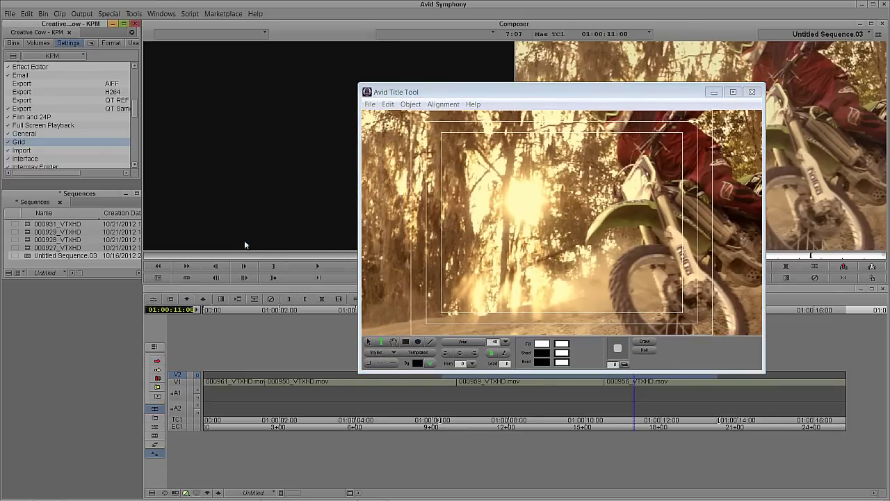
click(523, 95)
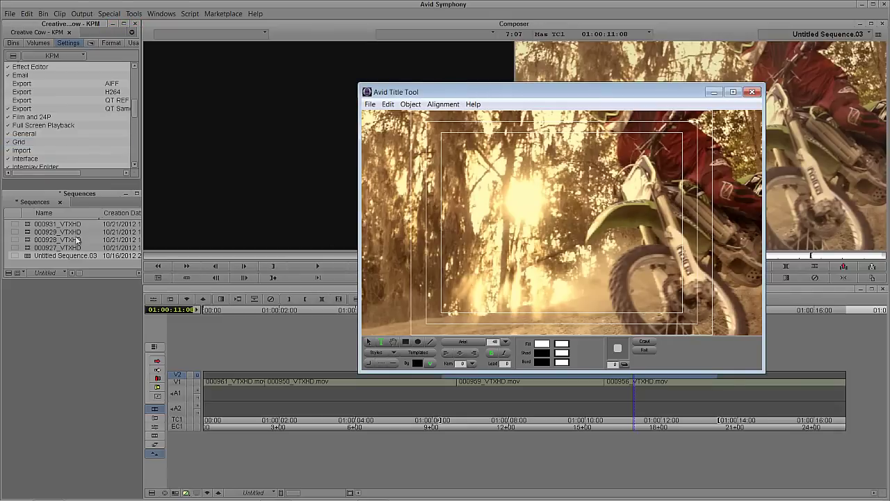
Step: Reopen the Grid user setting and set its display type to Square and its color to Purple
click(20, 145)
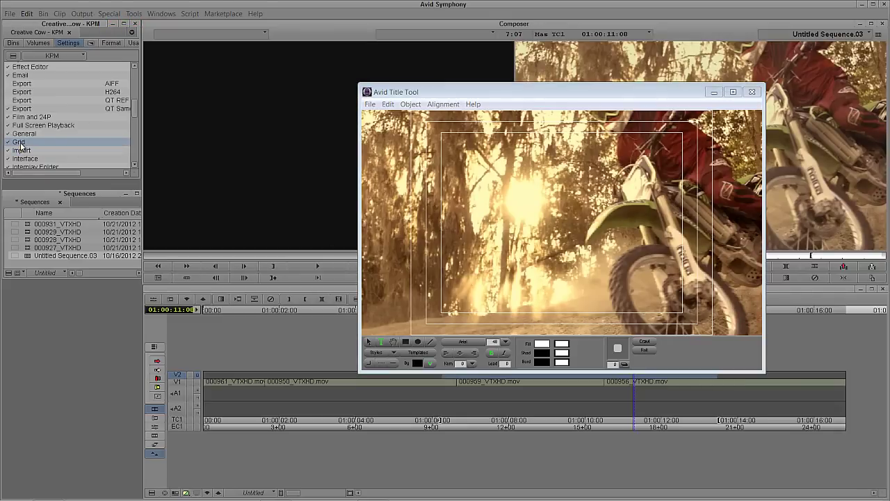
click(417, 94)
drag(534, 92, 667, 74)
drag(447, 173, 311, 126)
click(304, 137)
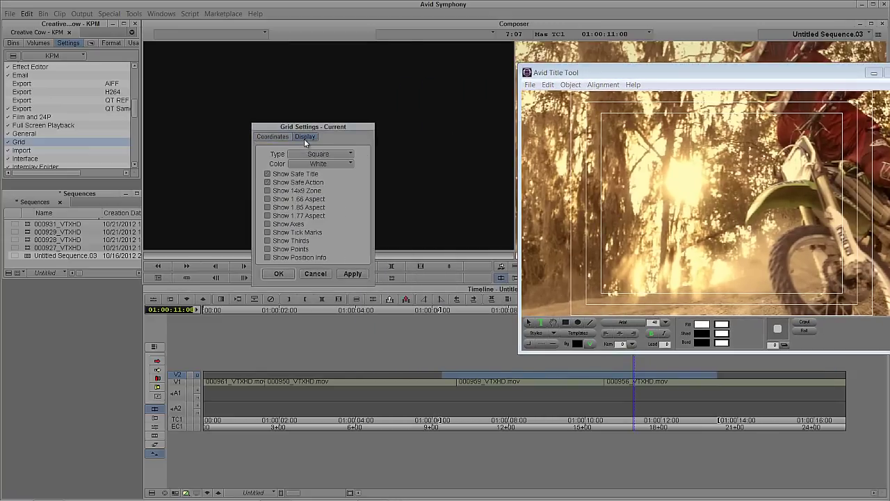
click(310, 156)
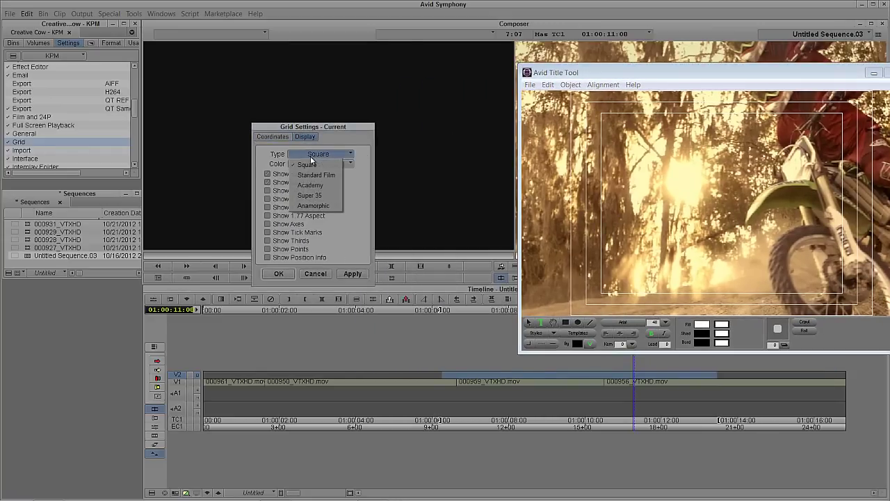
click(314, 165)
click(314, 164)
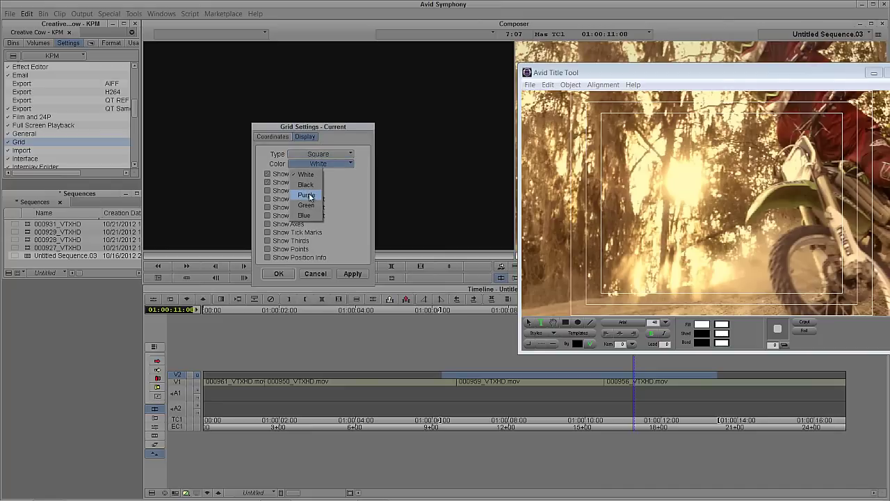
click(309, 196)
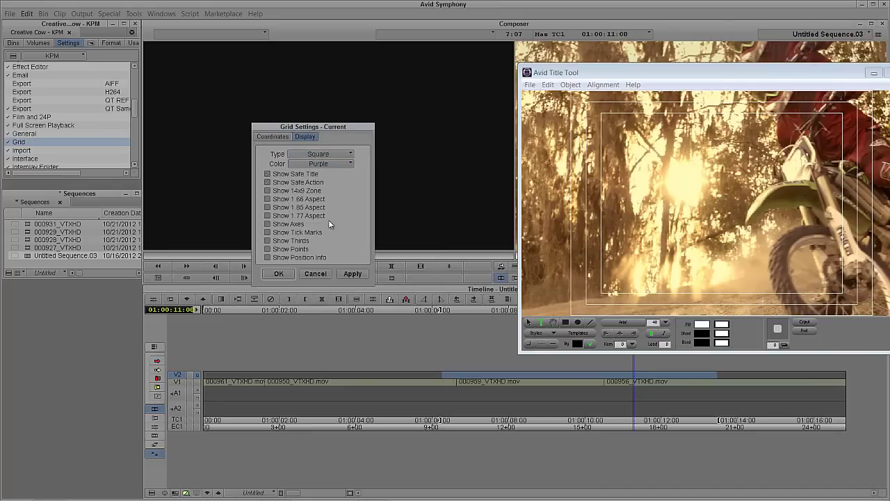
click(288, 275)
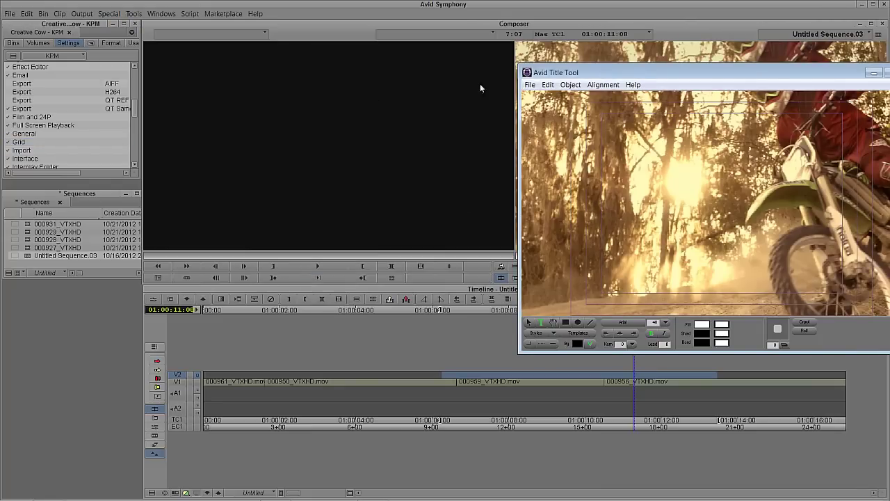
Step: Move the Title Tool over the source monitor and park the timeline at 01:00:08:11 to update the title's background frame
drag(613, 74, 274, 49)
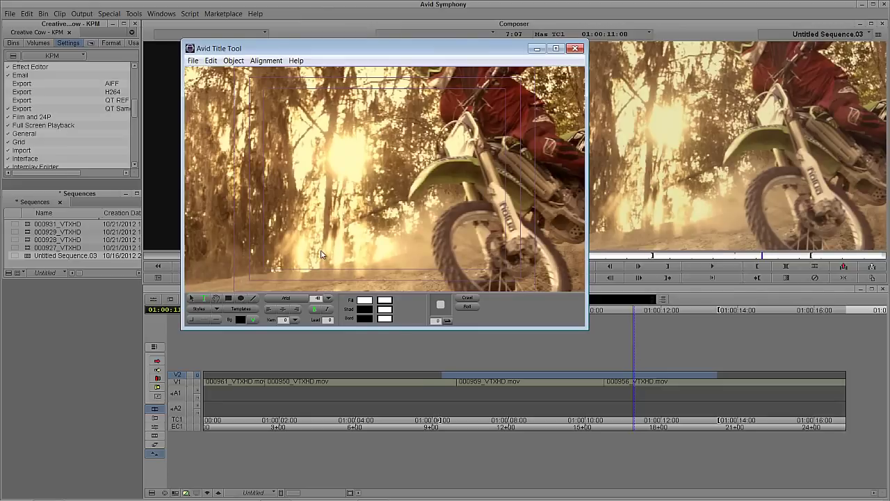
drag(392, 379, 523, 383)
click(363, 53)
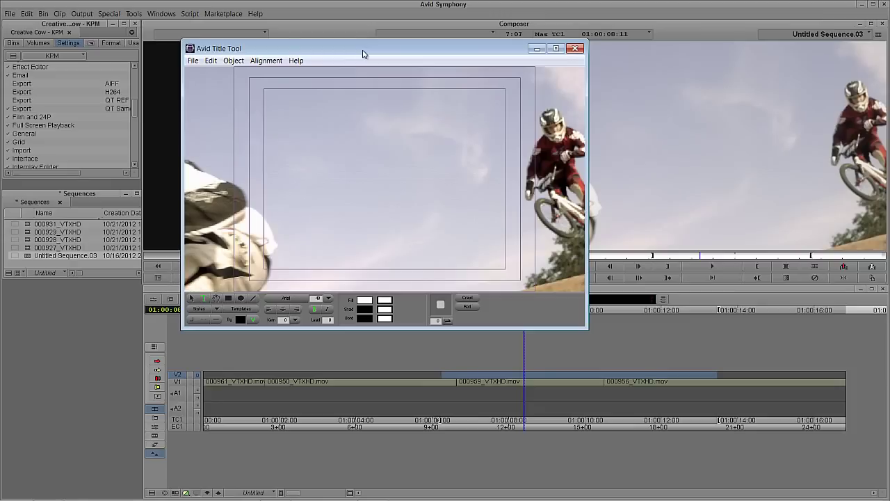
Step: Change the grid's Scale Mode so the safe-area guides span the full widescreen frame, and move the Title Tool back over the source monitor
click(18, 143)
click(572, 91)
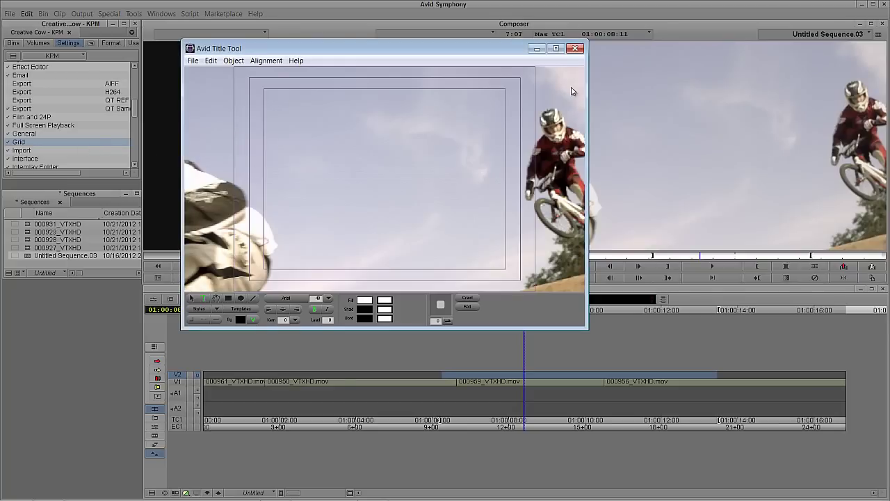
drag(352, 49, 720, 98)
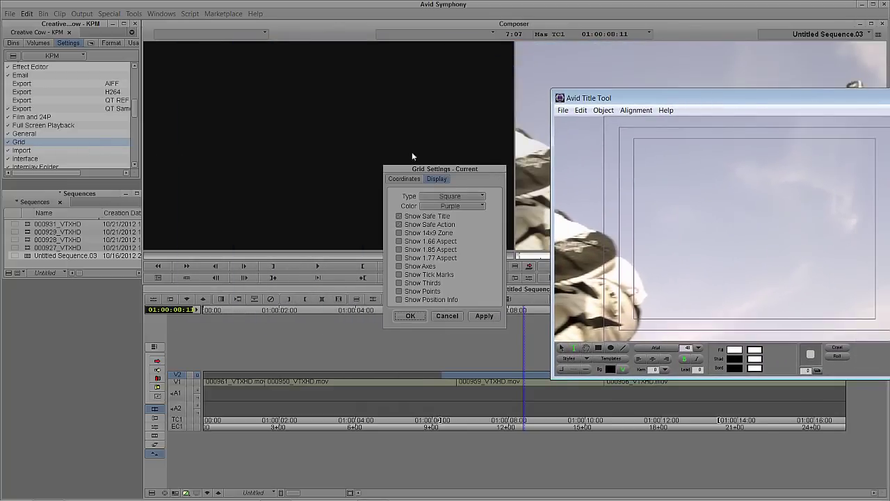
click(407, 180)
click(424, 201)
click(426, 211)
click(410, 316)
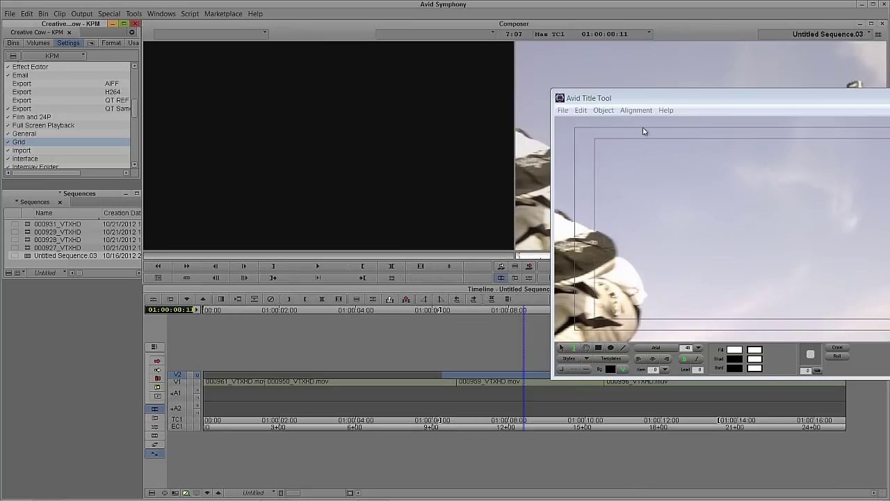
drag(634, 97, 282, 51)
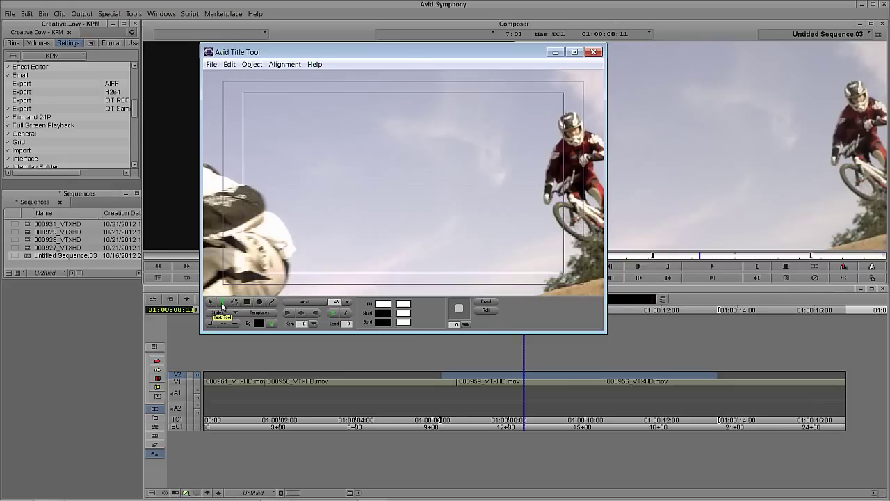
Step: Add the title text BMXING inside the safe-title area, over the sky in the background frame
click(222, 304)
click(255, 163)
text(BM)
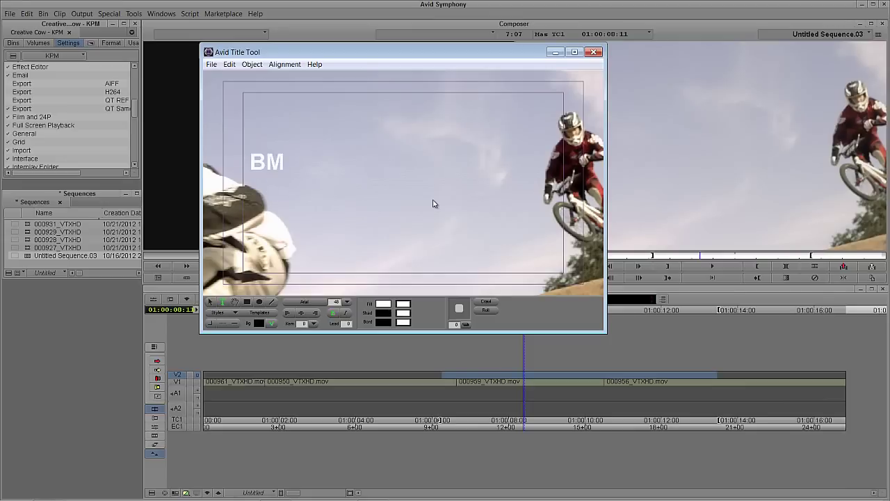
text(C)
key(BackSpace)
text(XING)
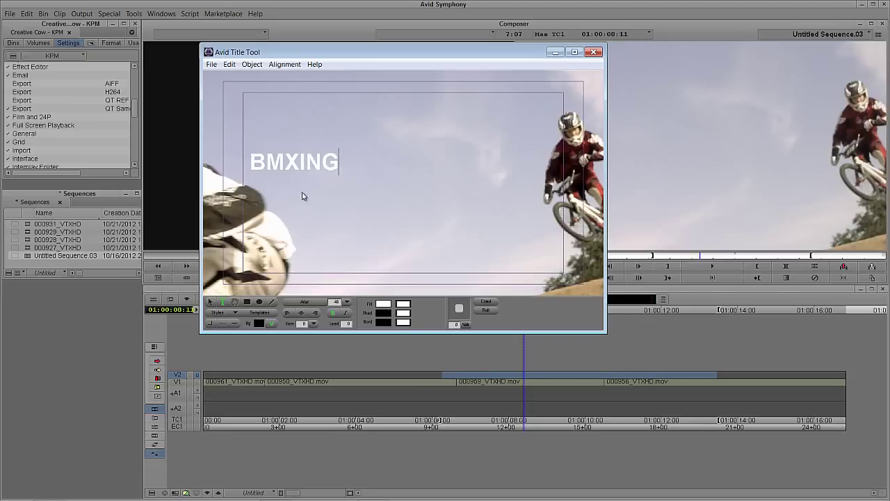
Step: Align the BMXING text with the left safe-title line and stretch its box to the right safe-title line
click(211, 304)
drag(285, 168, 260, 144)
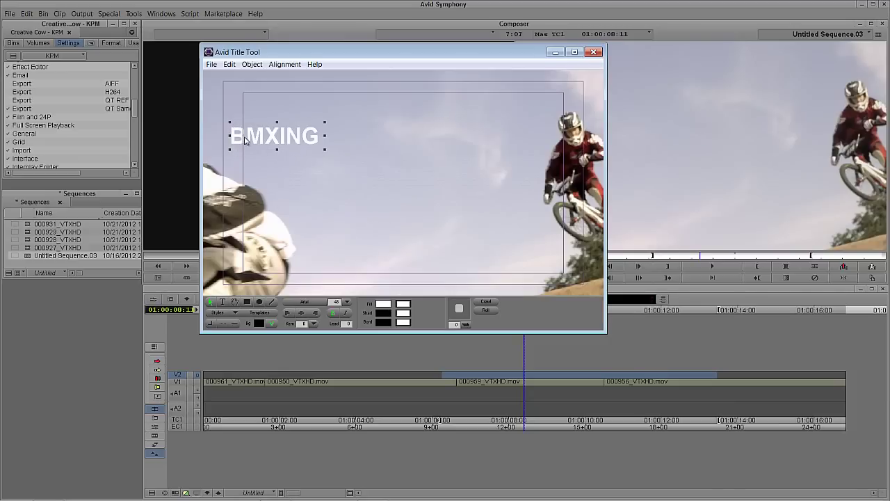
drag(246, 138, 260, 155)
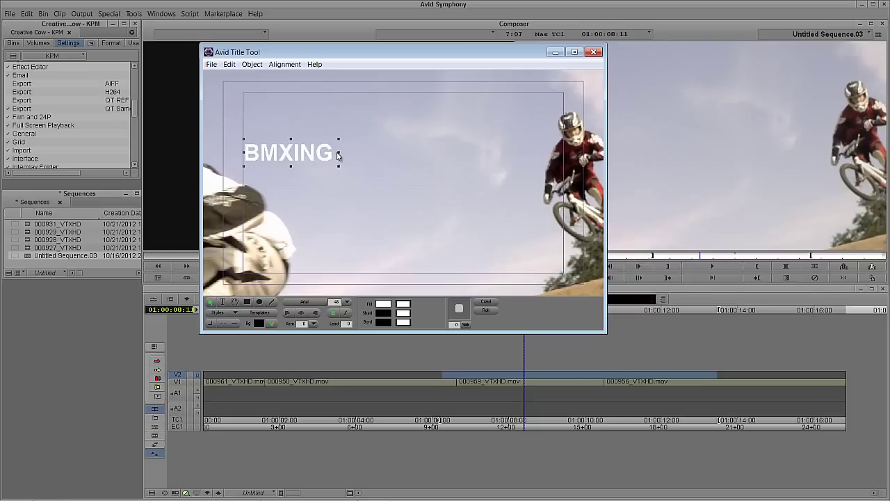
drag(339, 160, 564, 164)
Step: Change the BMXING text's font to Impact and extend its box to the right safe-title line again
click(314, 302)
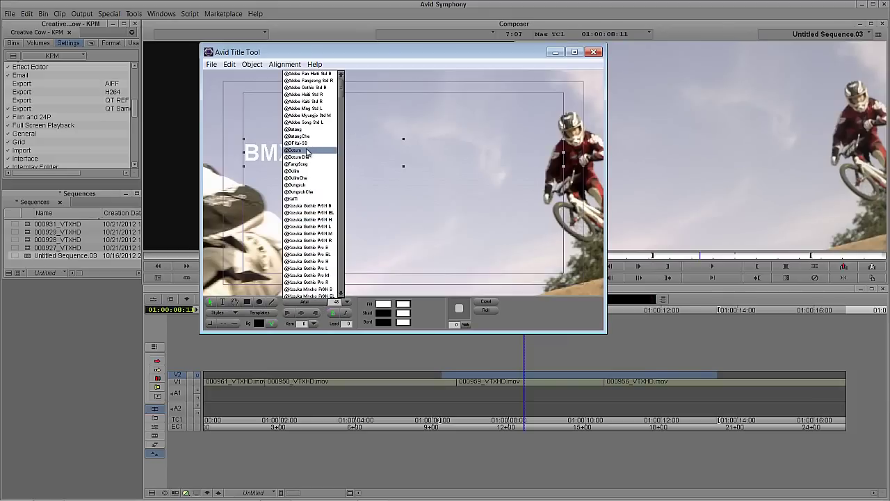
key(p)
key(i)
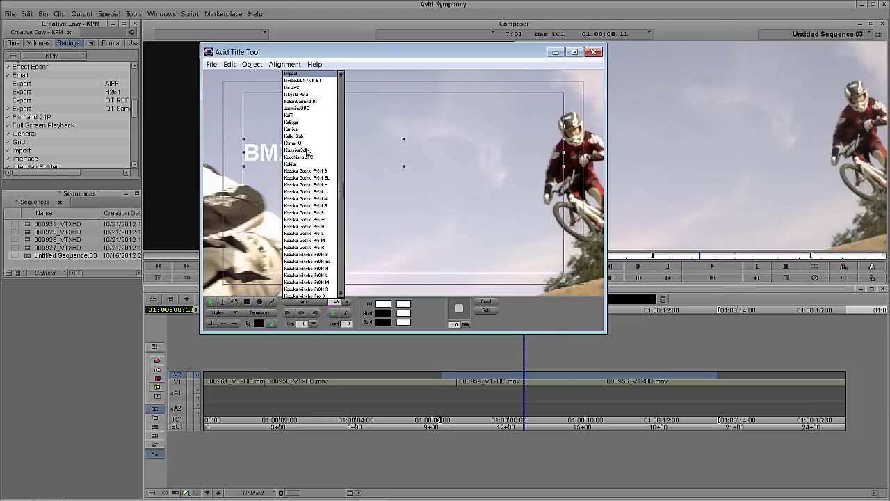
key(Return)
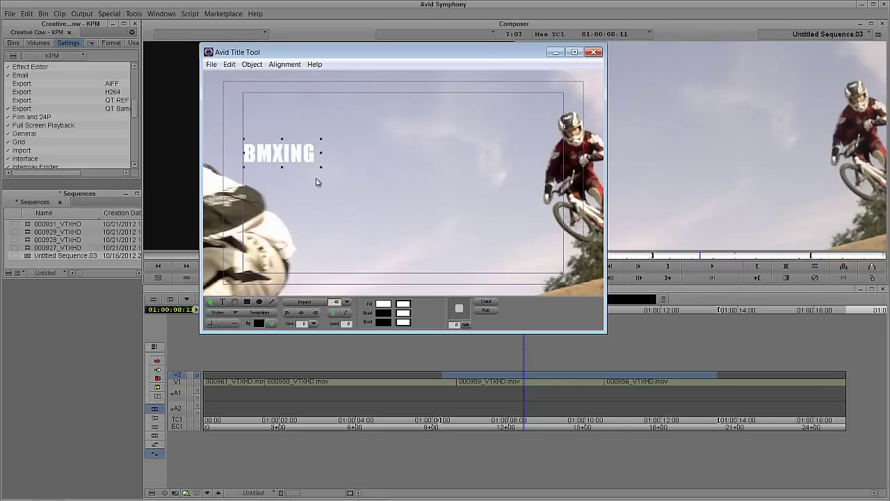
drag(321, 153, 564, 158)
Step: Set the BMXING text size to 96 and center-justify it in a box spanning the safe-title width
click(336, 302)
text(49)
key(Return)
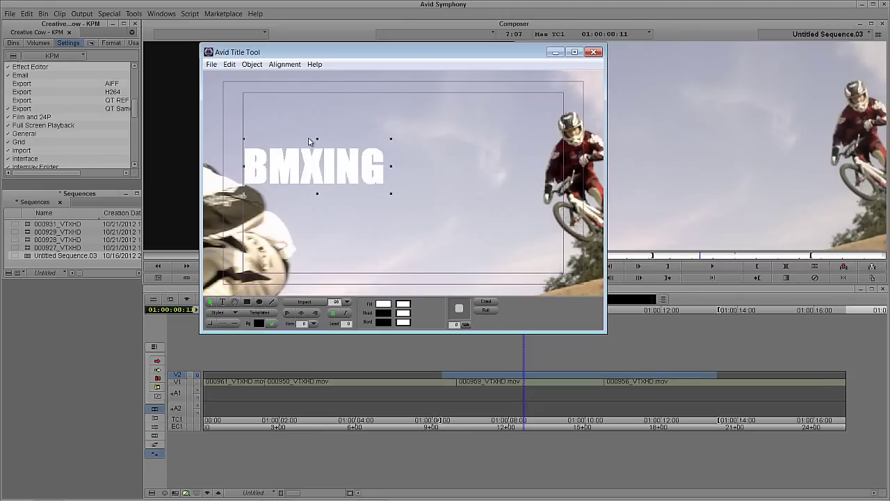
drag(390, 169, 567, 178)
click(301, 314)
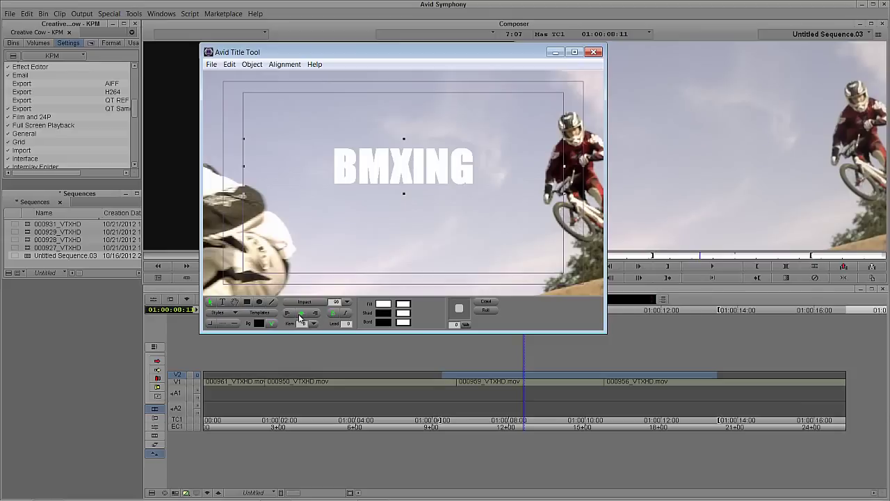
Step: Save the title as BMXING in the Sequences bin on DATADRIVE1 (Y:) at DNxHD 90 MXF, and close the Title Tool
click(211, 65)
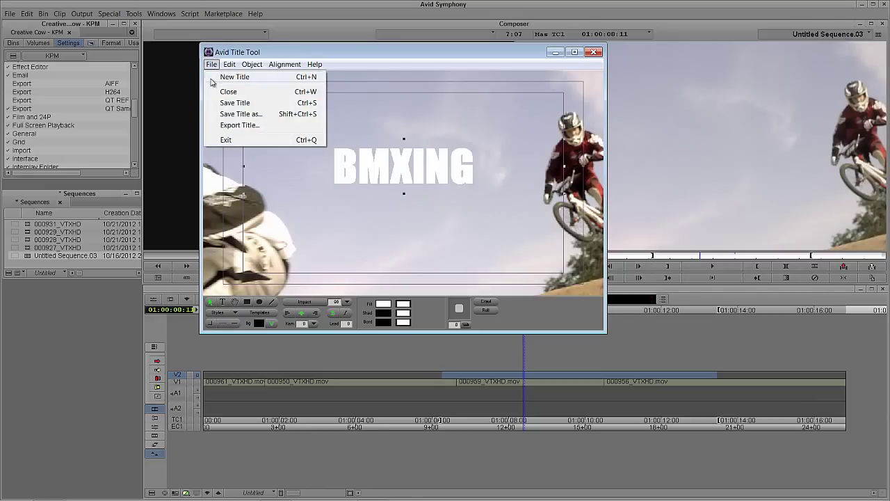
click(216, 114)
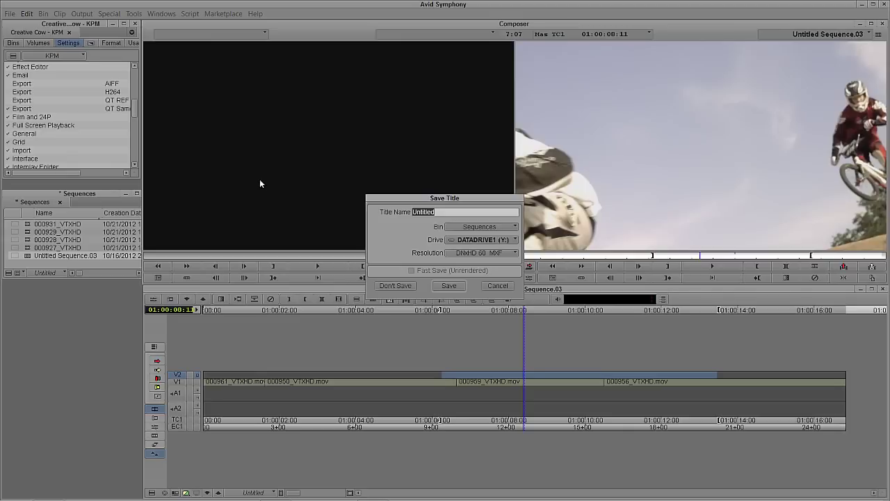
text(BMXING)
click(482, 230)
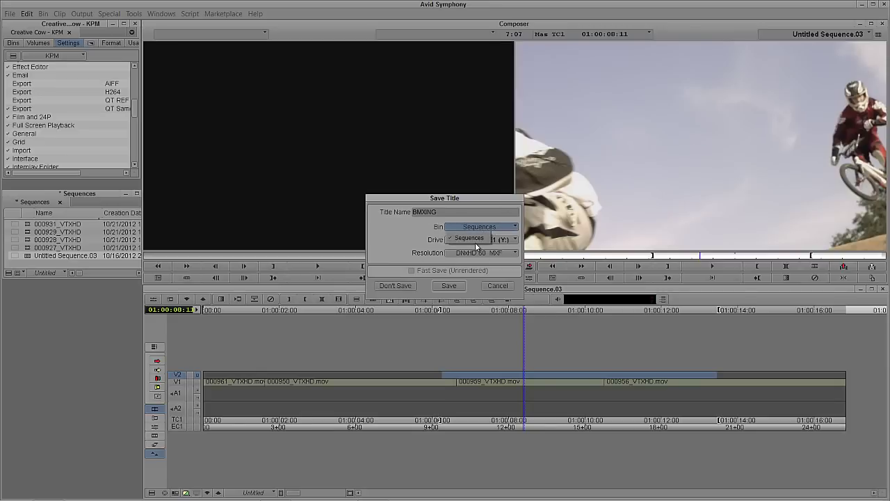
click(475, 239)
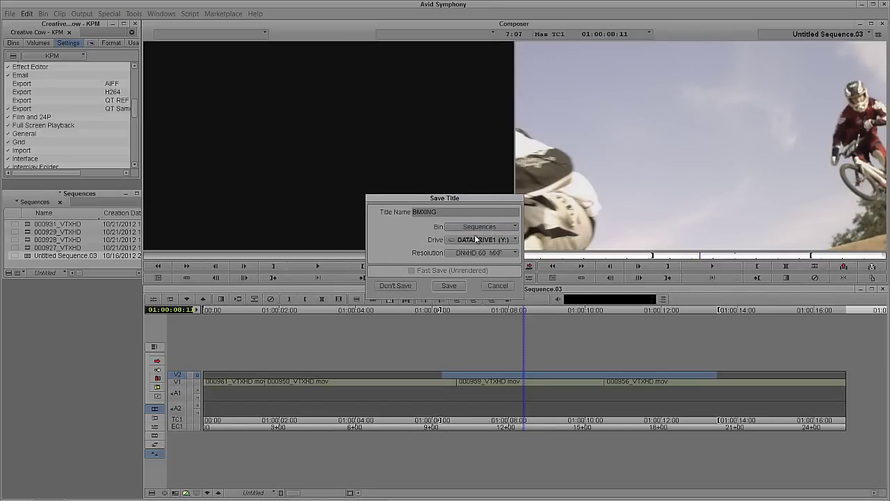
click(486, 240)
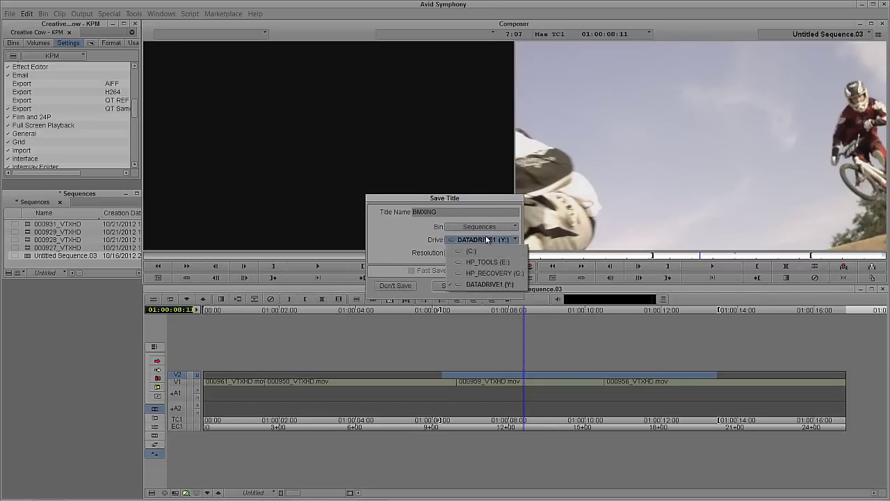
click(513, 286)
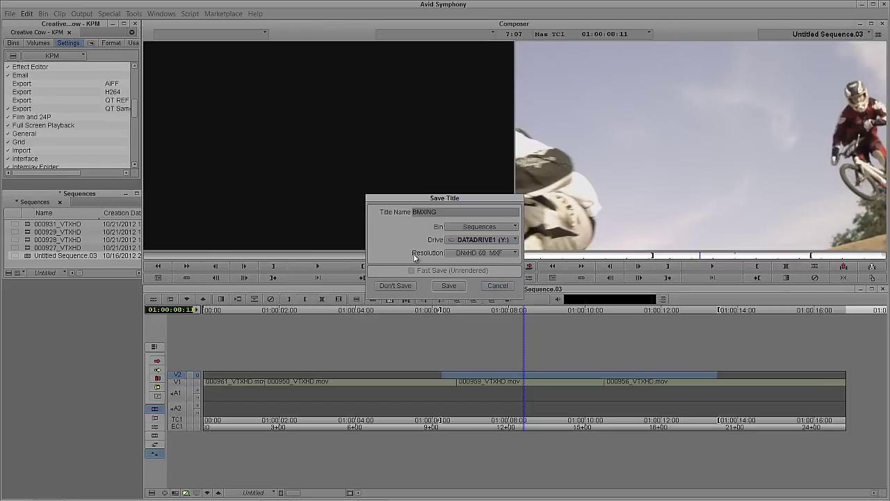
click(484, 253)
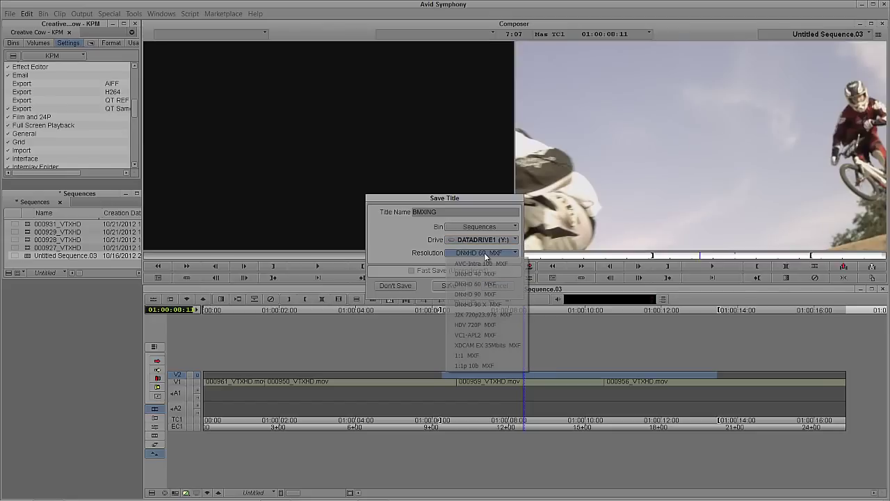
click(501, 295)
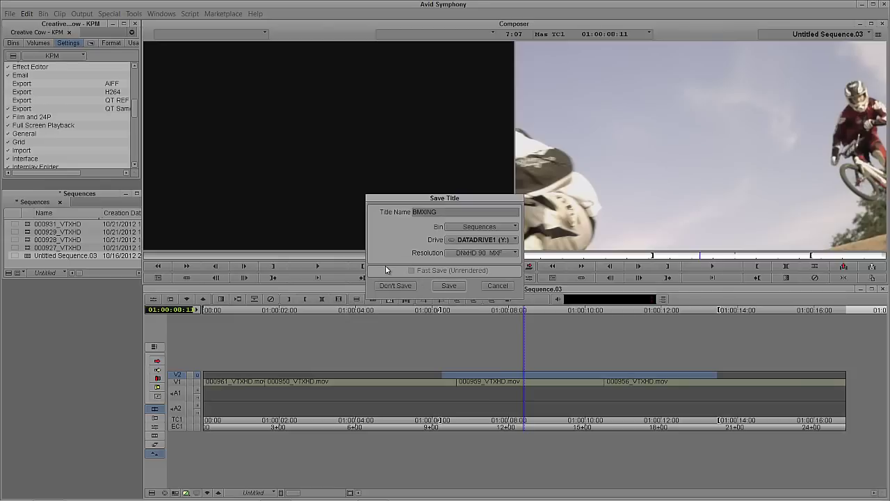
click(450, 285)
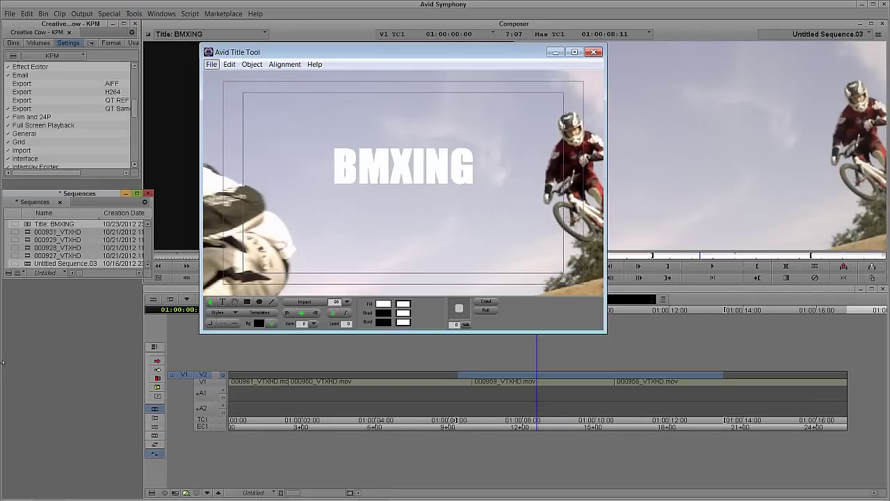
drag(246, 54, 231, 129)
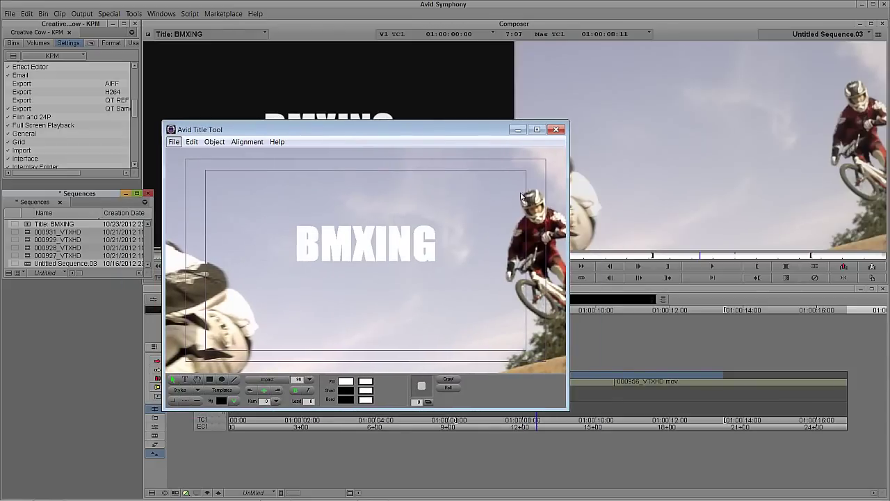
click(556, 130)
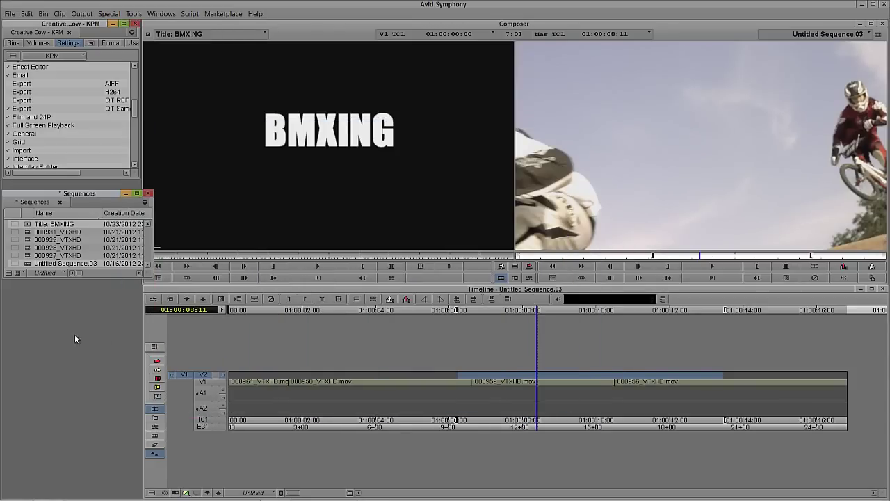
Step: Overwrite the BMXING title onto V2's marked range from an in point at 01:00:29:25, and play back the edited section
click(237, 255)
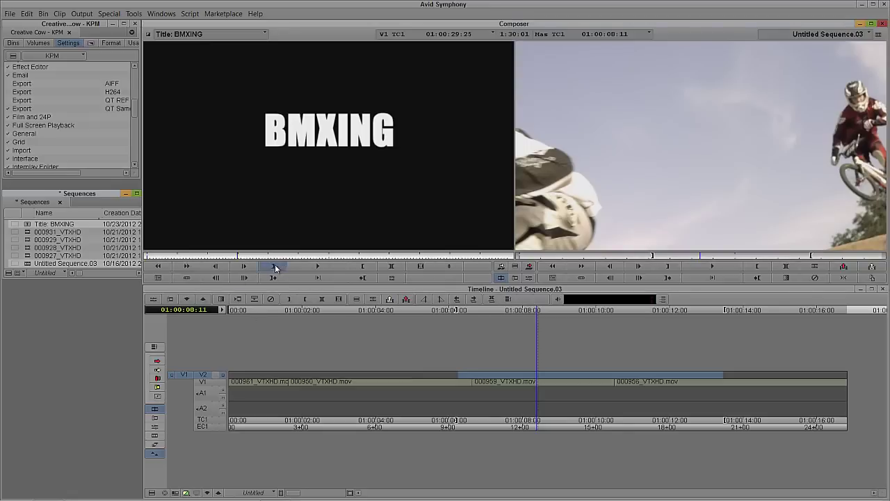
click(275, 266)
key(b)
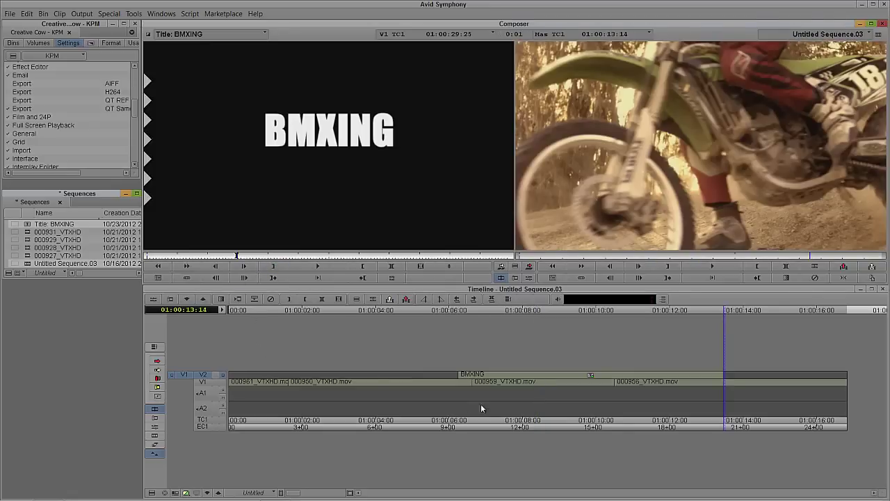
click(389, 392)
key(space)
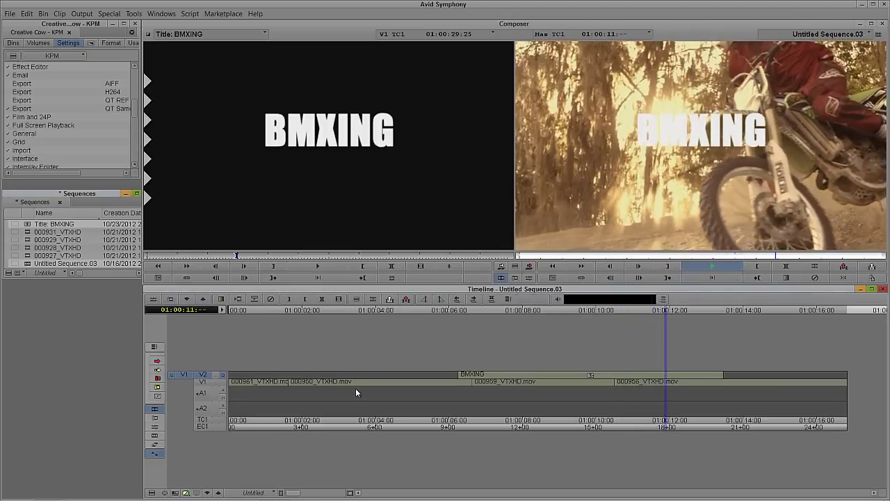
Step: Park the position indicator at 01:00:08:19 over the BMXING title and check its parameters in the Effect Editor
click(535, 402)
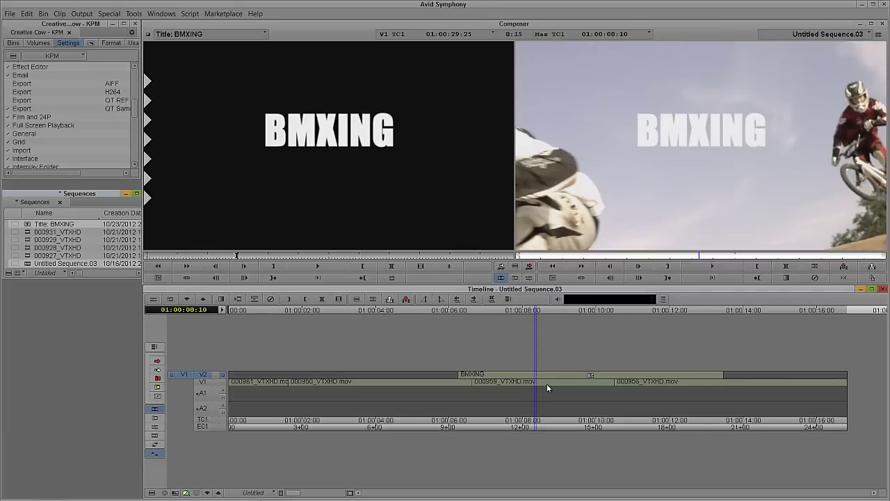
click(547, 383)
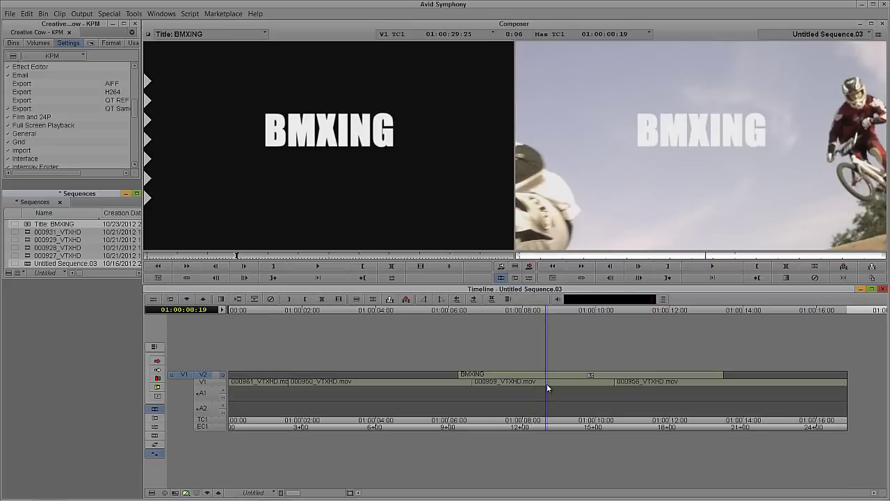
key(ctrl+8)
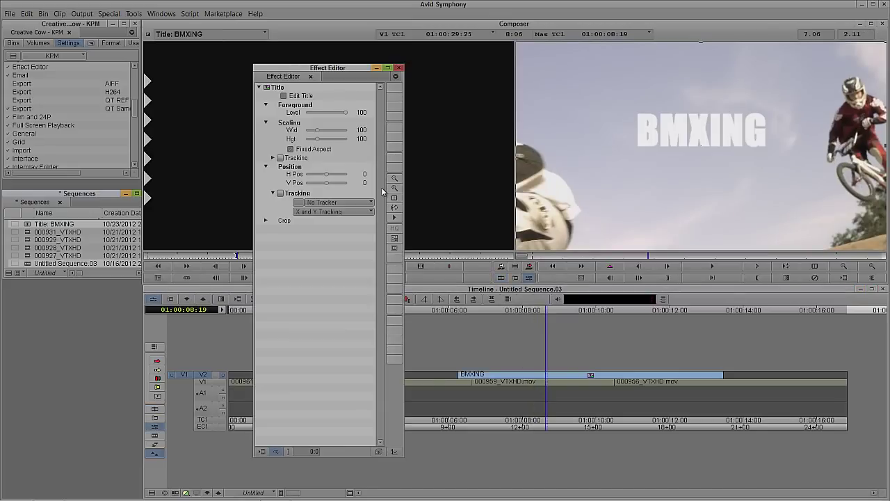
click(399, 68)
Step: Open the BMXING title on V2 for editing in the Title Tool without promoting it to Marquee
right_click(524, 373)
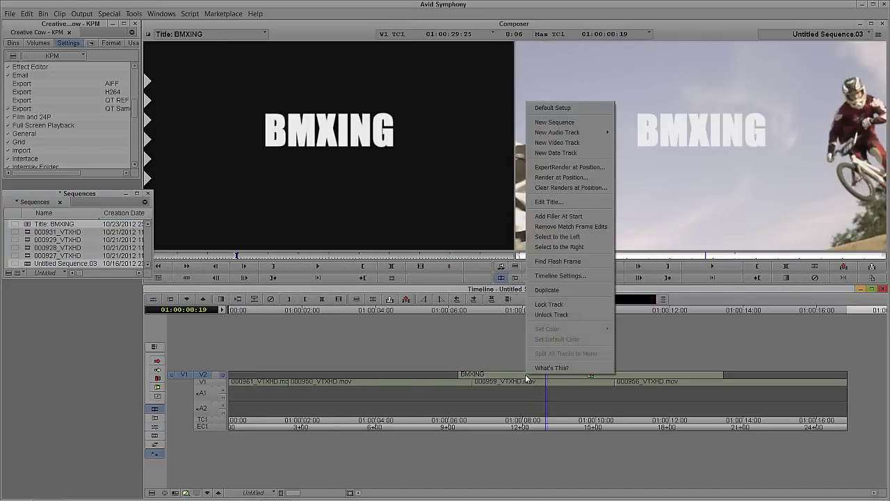
click(592, 203)
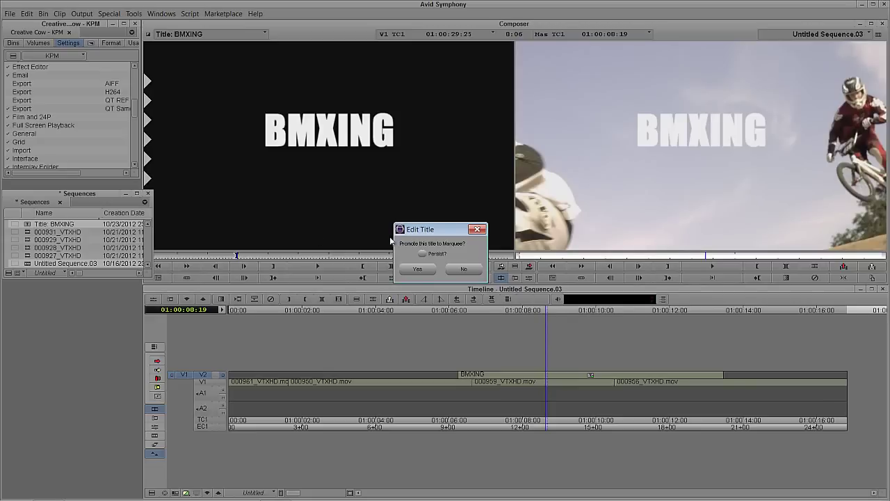
click(461, 270)
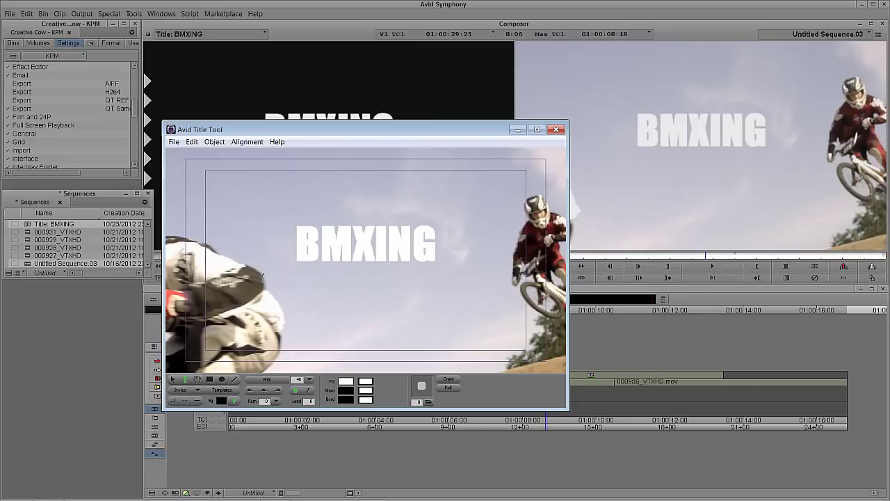
Step: Move the BMXING text to the upper-left corner of the safe-title area, and save the title while exiting the Title Tool
click(173, 380)
click(399, 258)
drag(399, 257, 312, 199)
key(ctrl+w)
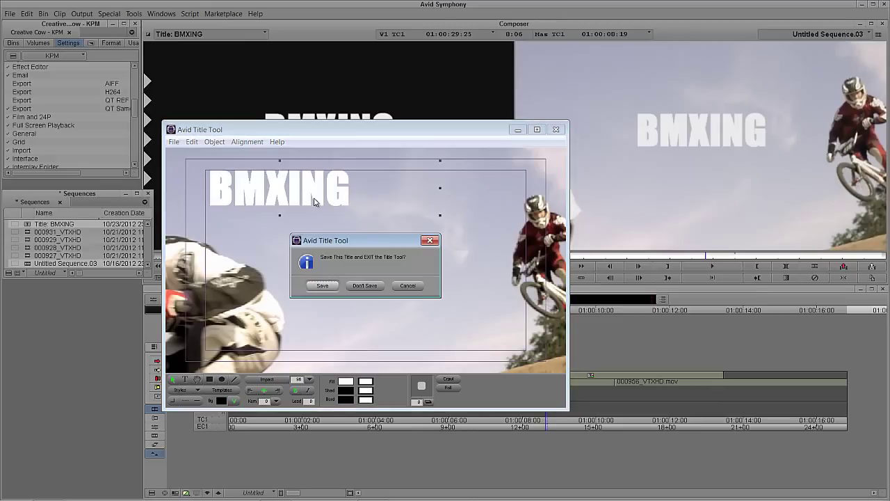
click(327, 285)
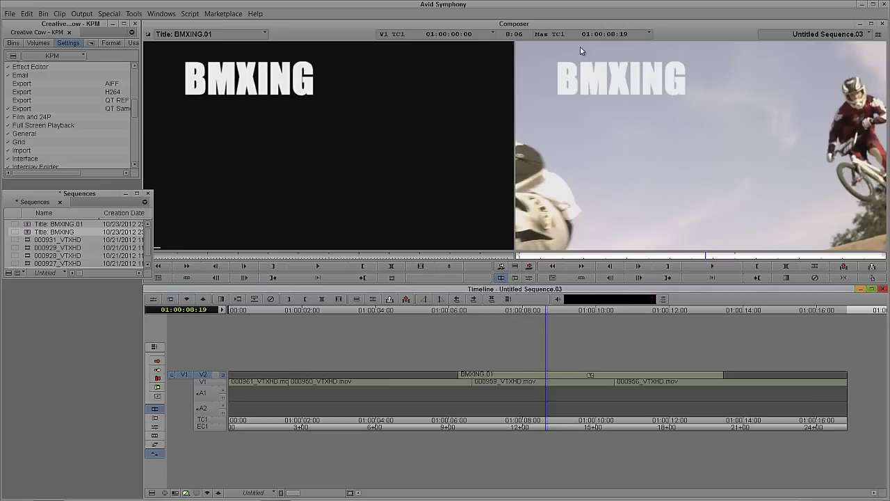
Step: Reopen the V2 title without promoting it to Marquee, and extend the text's drop shadow down and right to a depth of 17
right_click(524, 371)
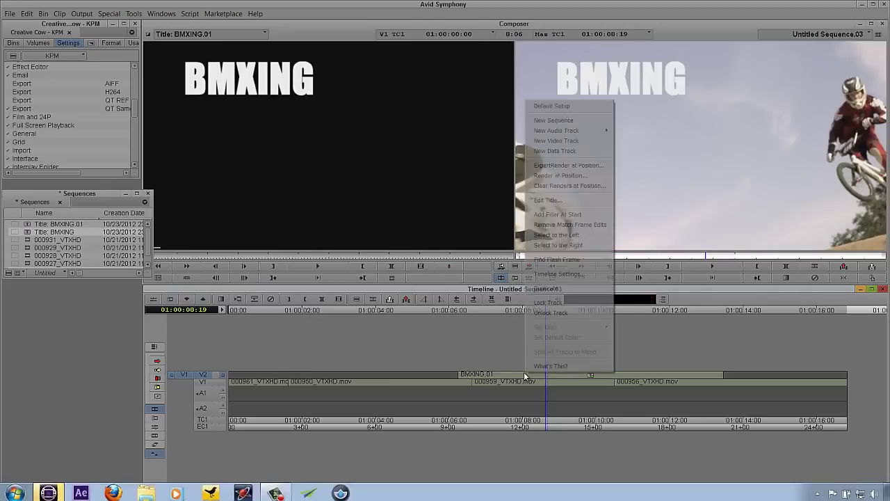
click(548, 200)
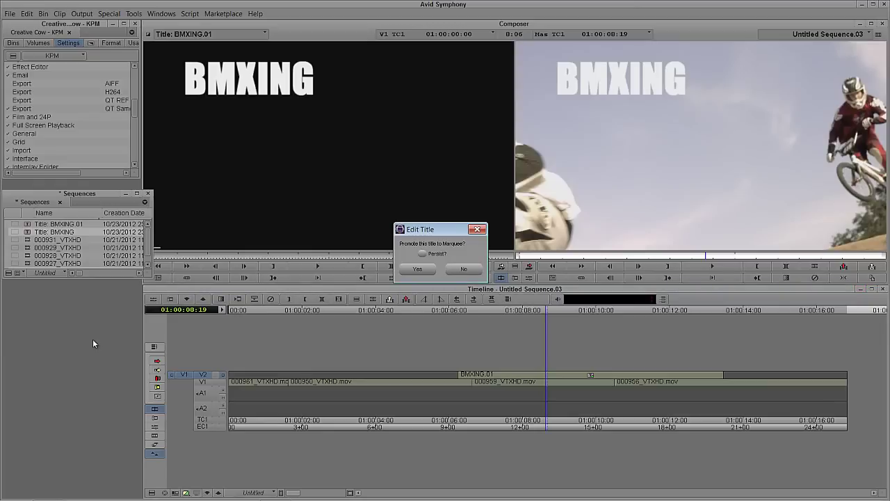
click(463, 269)
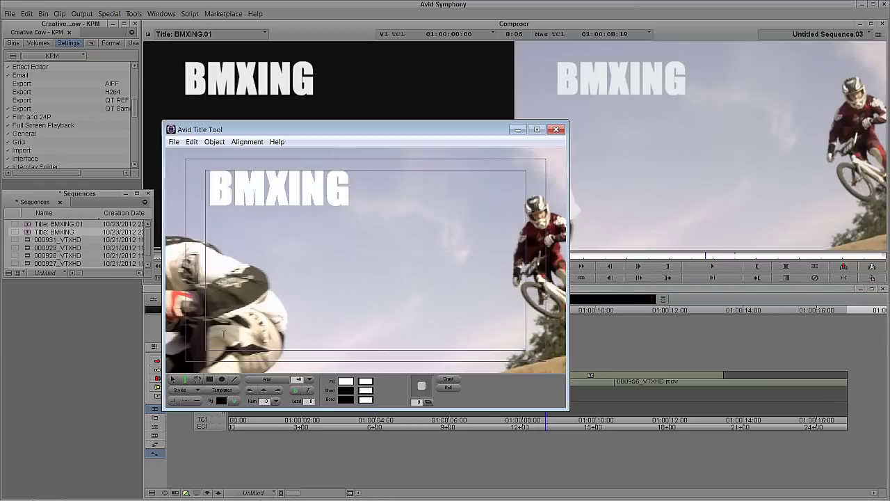
click(173, 379)
click(259, 193)
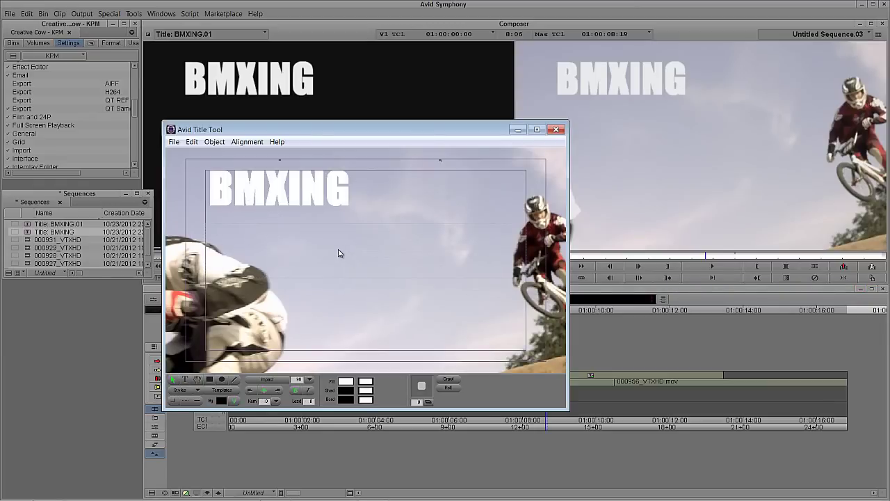
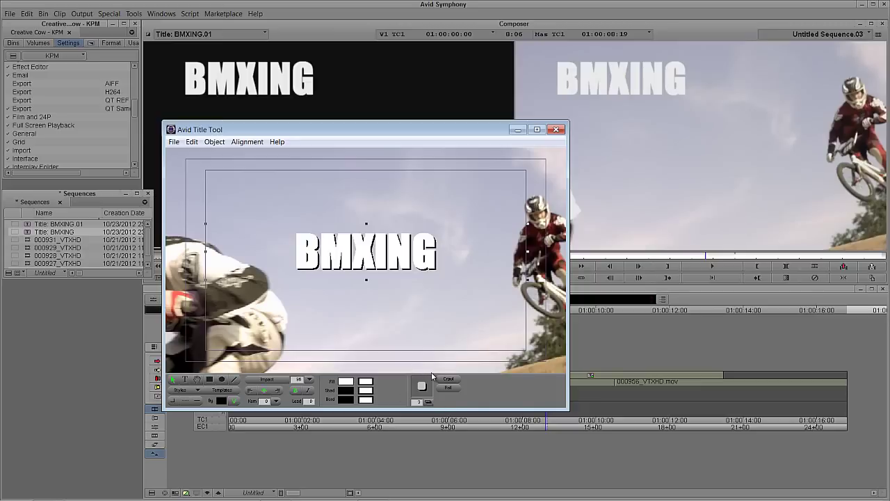
mouse_move(425, 386)
mouse_down()
mouse_move(431, 398)
mouse_move(418, 381)
mouse_move(414, 398)
mouse_move(432, 395)
mouse_up()
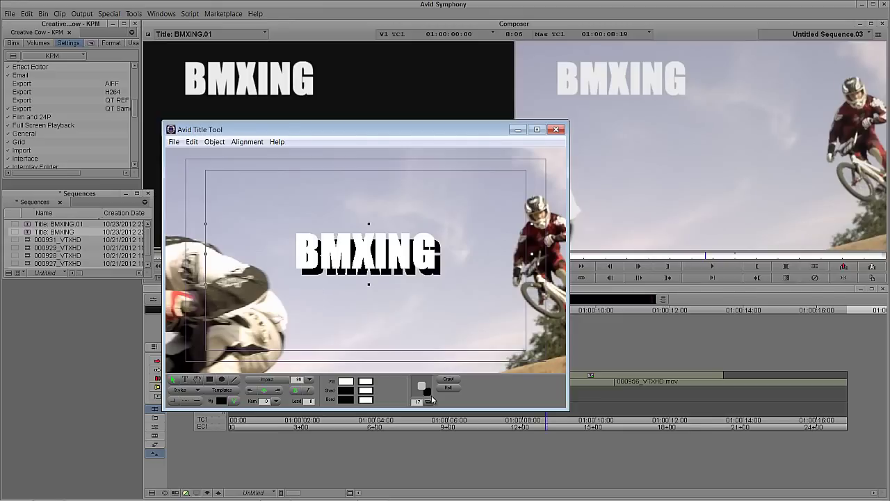
Step: Try a soft shadow with a softness of 12 on the BMXING text
click(432, 395)
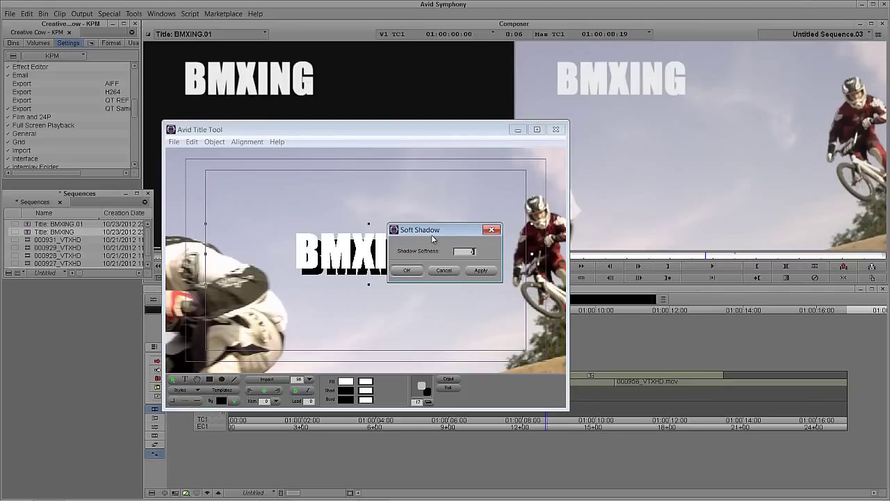
drag(416, 226, 361, 218)
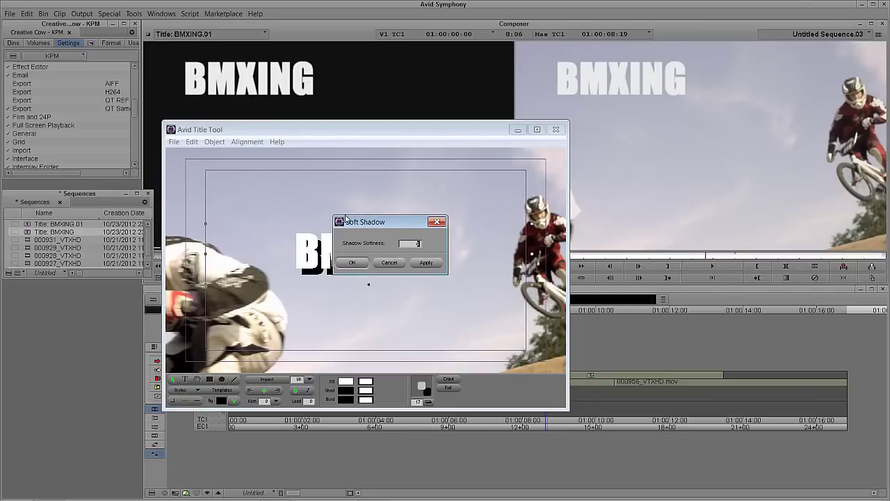
click(427, 264)
drag(386, 223, 371, 301)
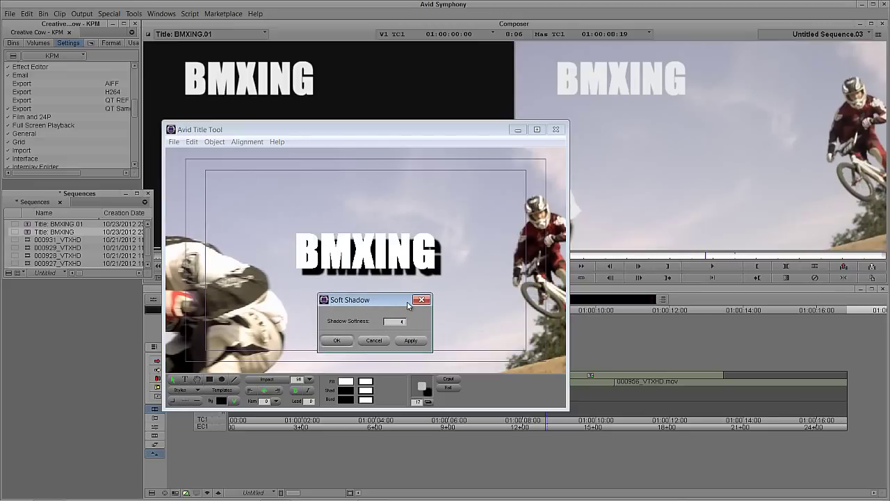
click(410, 340)
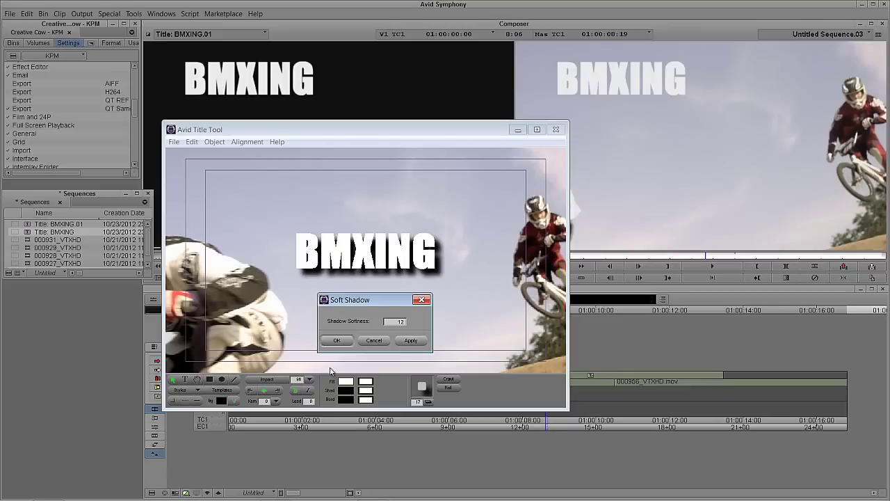
click(421, 300)
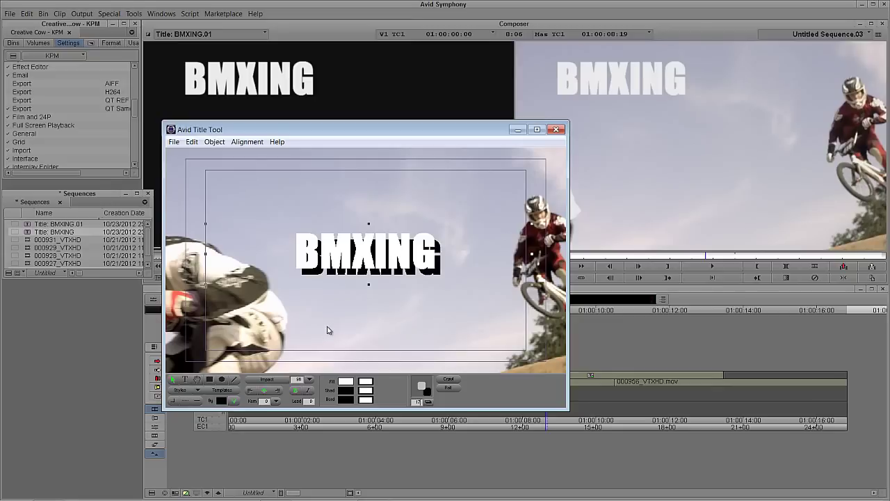
Step: Save the title with its hard drop shadow, and reopen it from V2 in the Title Tool without promoting it to Marquee
key(ctrl+w)
click(320, 285)
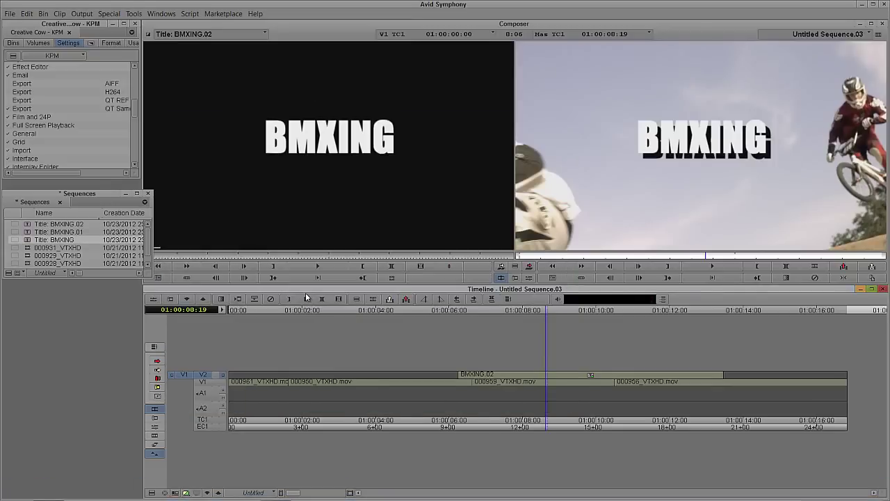
right_click(510, 373)
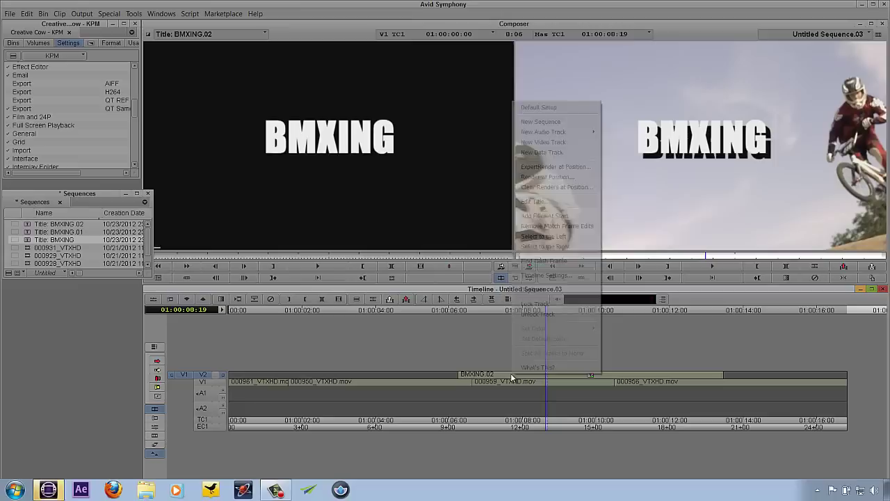
click(548, 203)
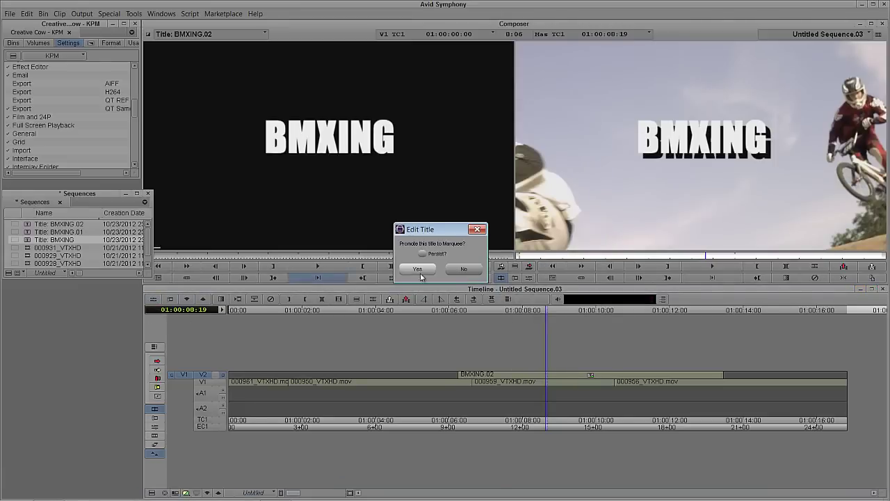
click(461, 269)
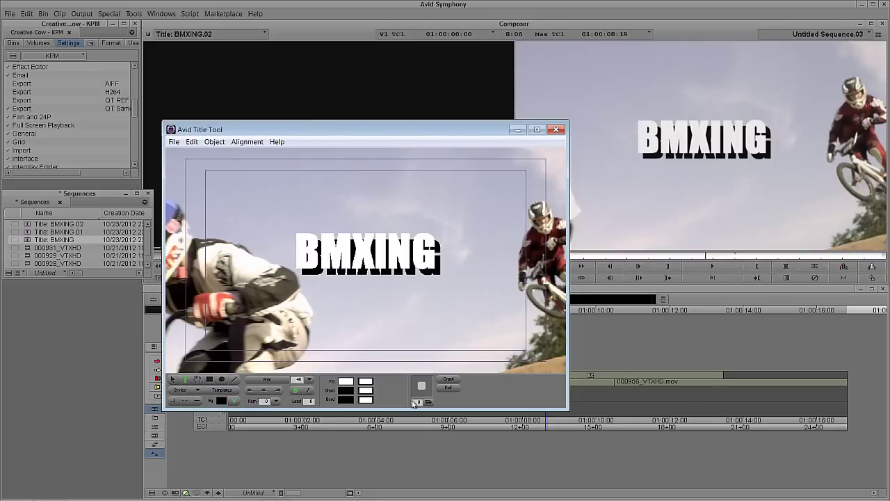
Step: Remove the drop shadow from the BMXING text by setting its shadow depth to 0
click(172, 380)
click(343, 256)
drag(420, 403, 421, 403)
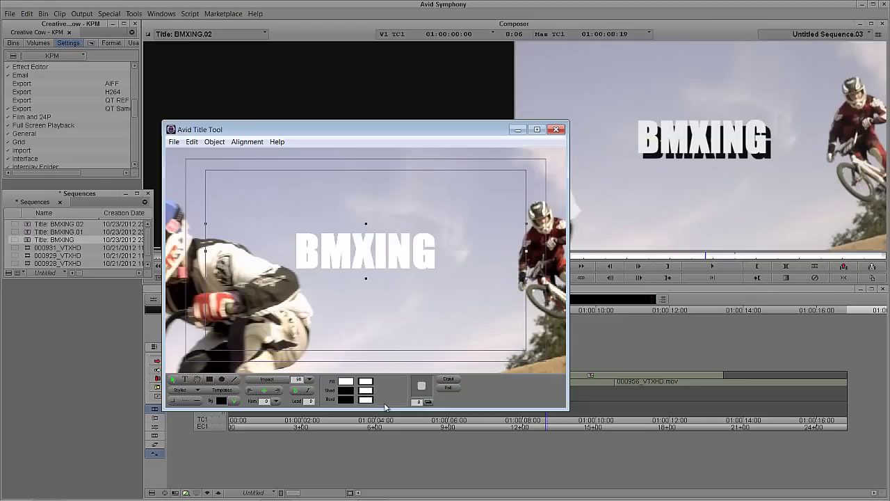
Step: Change the BMXING text's fill color to a medium violet-blue
click(346, 382)
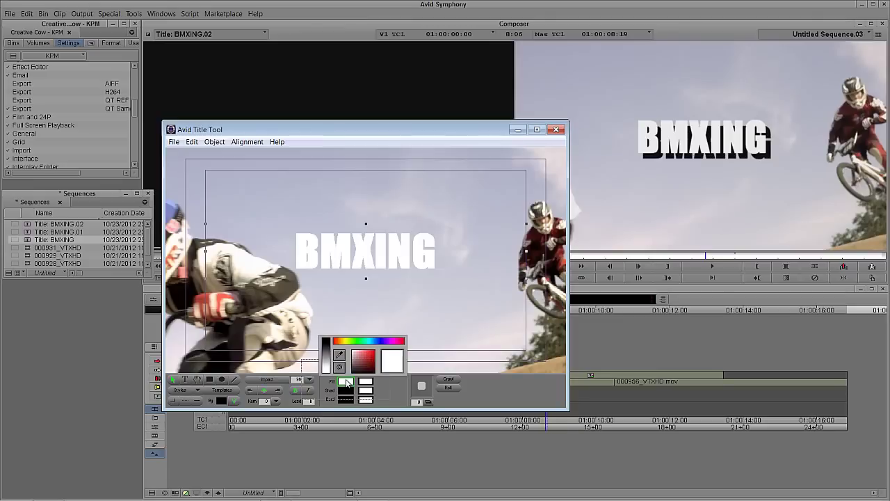
drag(345, 381, 345, 410)
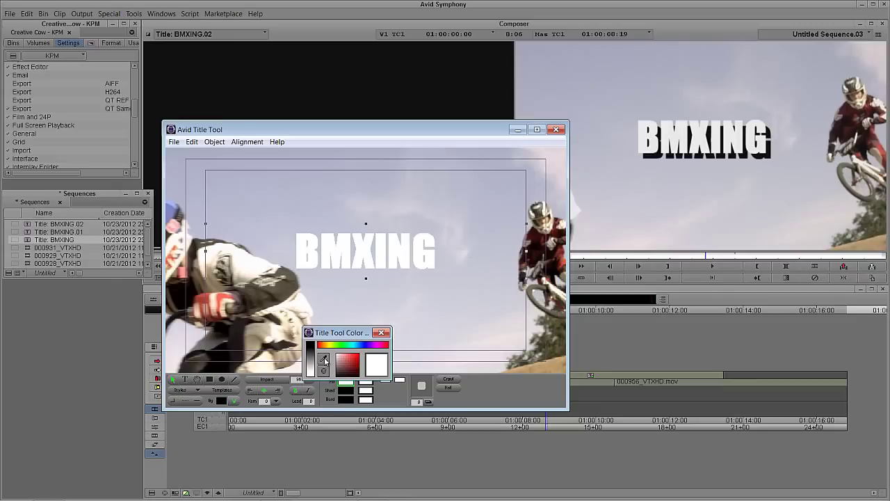
drag(325, 360, 349, 356)
click(352, 367)
click(365, 346)
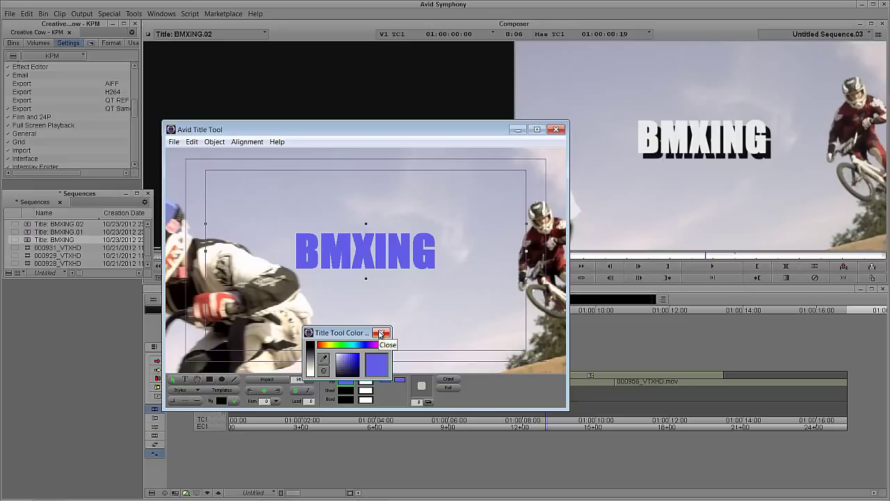
click(381, 334)
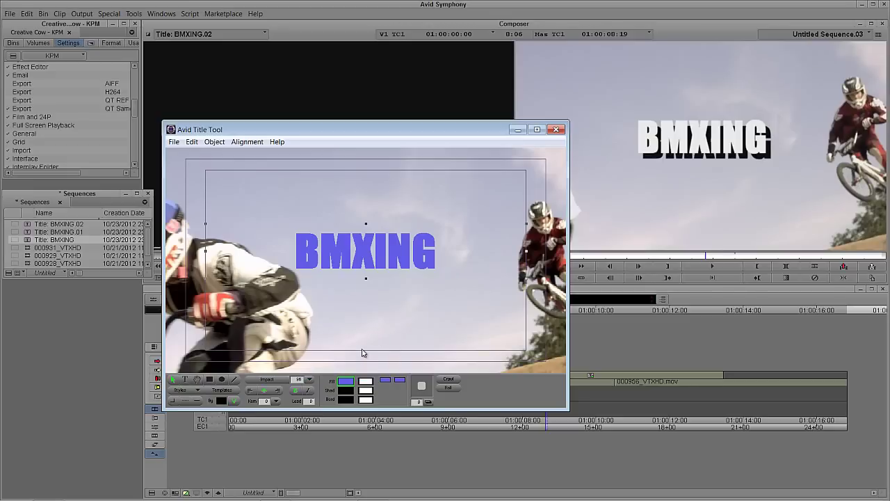
Step: Give the BMXING text a white drop shadow and set the shadow depth to 4
click(418, 402)
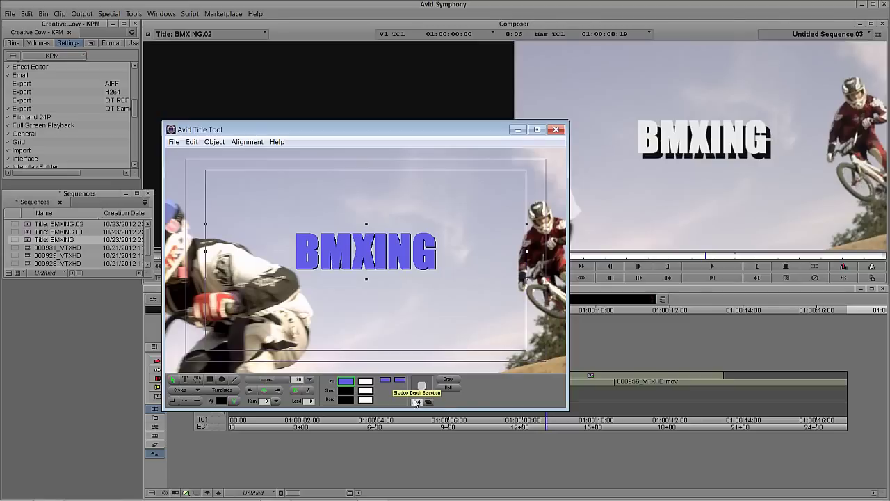
drag(419, 405, 436, 407)
click(345, 398)
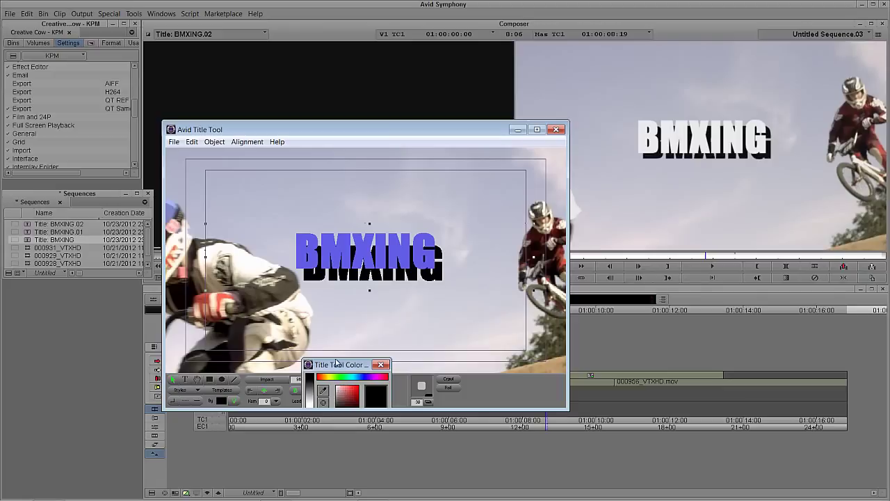
click(322, 382)
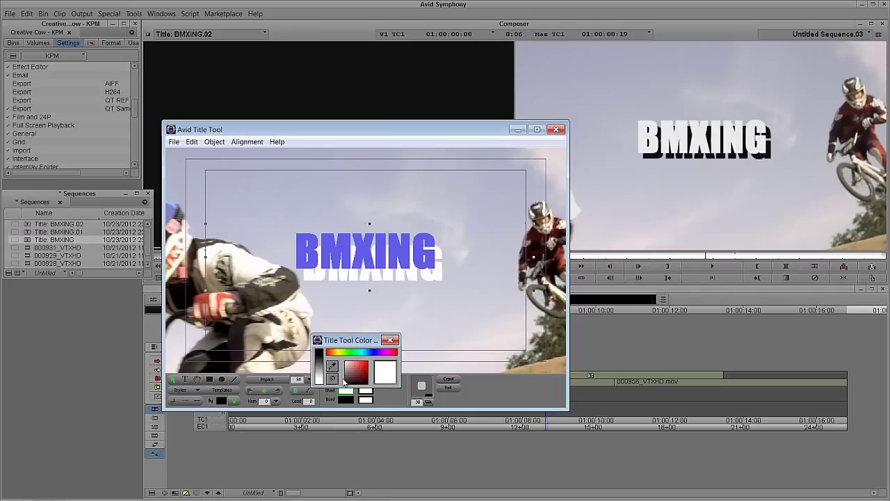
click(418, 402)
Step: Apply a shadow softness of 12 to the white shadow, and move the BMXING text slightly lower in the frame
click(390, 340)
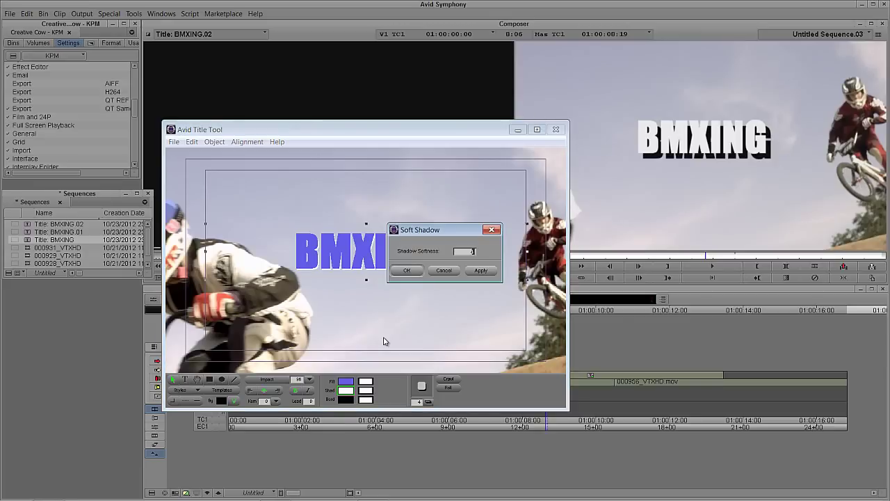
click(465, 271)
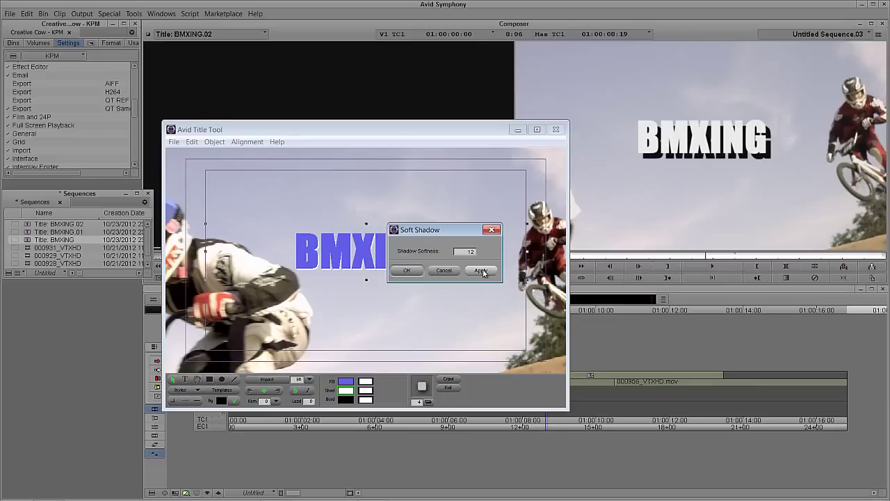
click(431, 272)
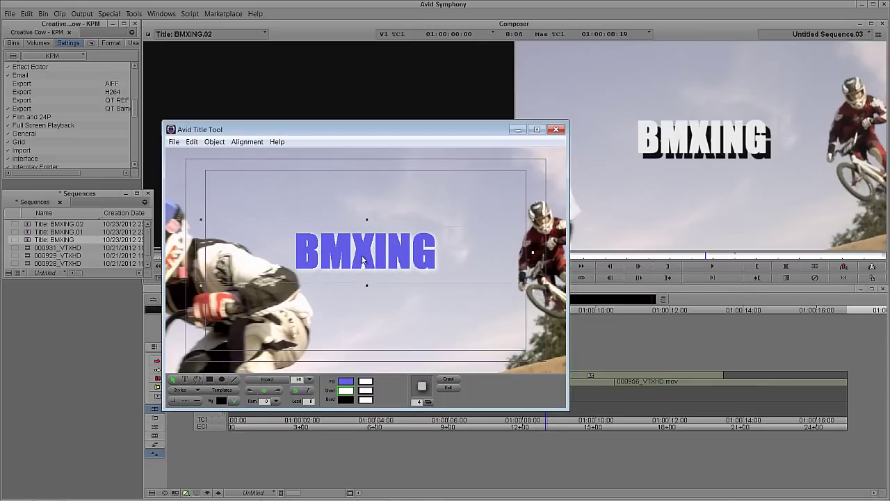
drag(320, 280, 362, 266)
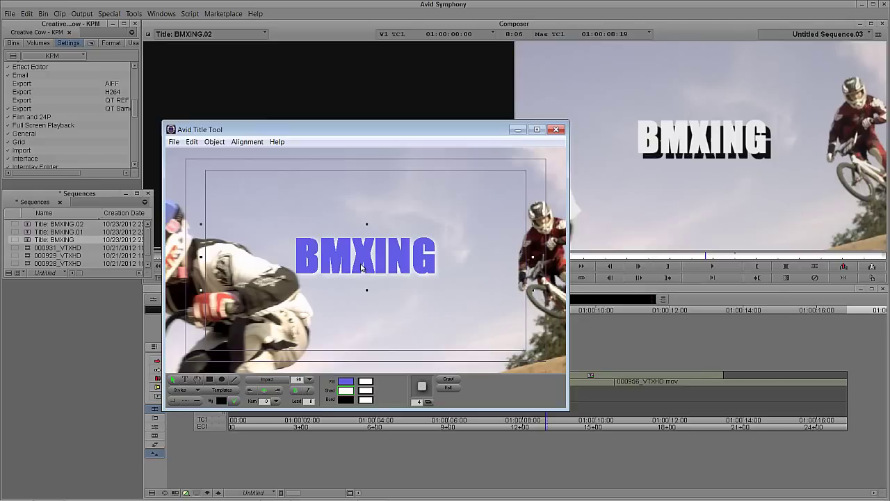
Step: Remove the white shadow from the BMXING text by setting its softness to 0 and its depth to 0
click(420, 404)
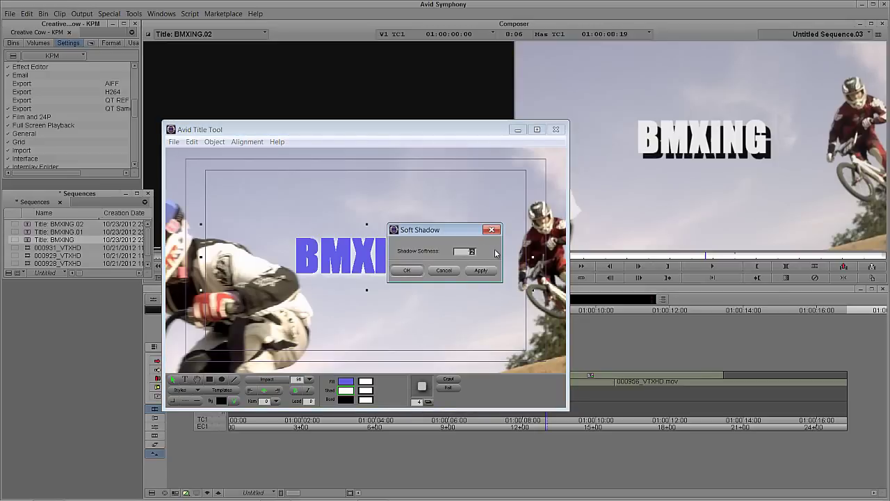
text(0)
click(480, 270)
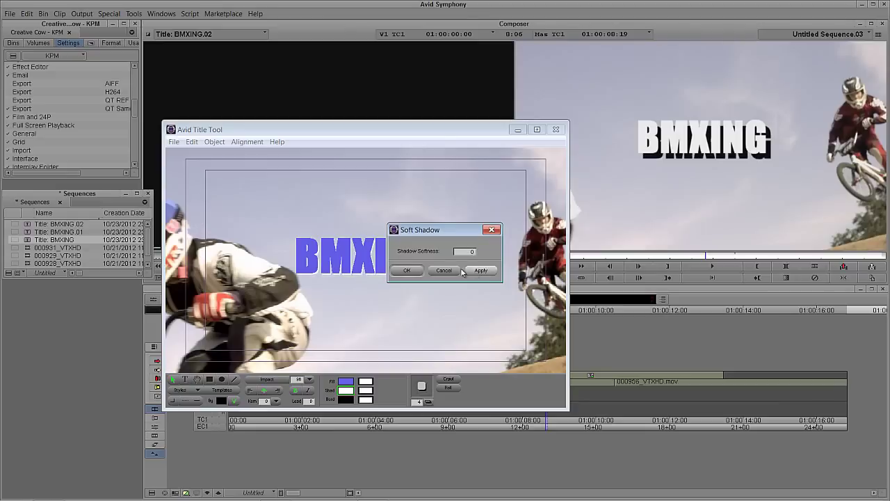
click(408, 271)
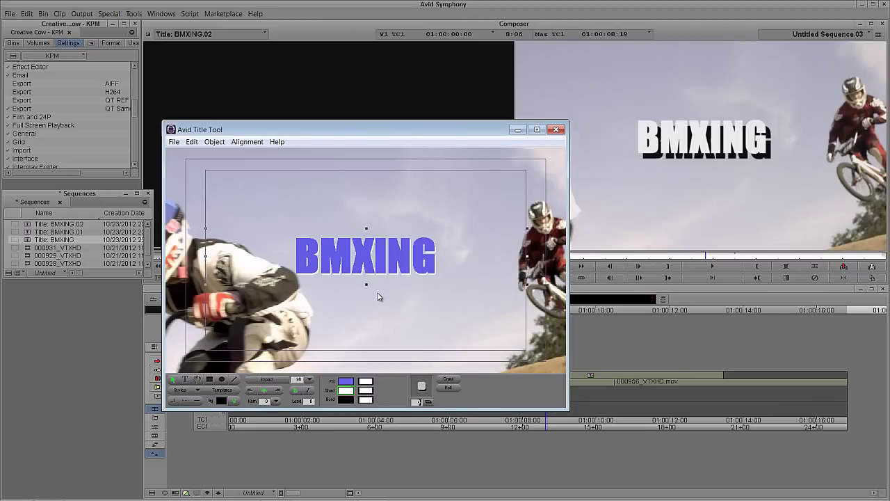
key(Return)
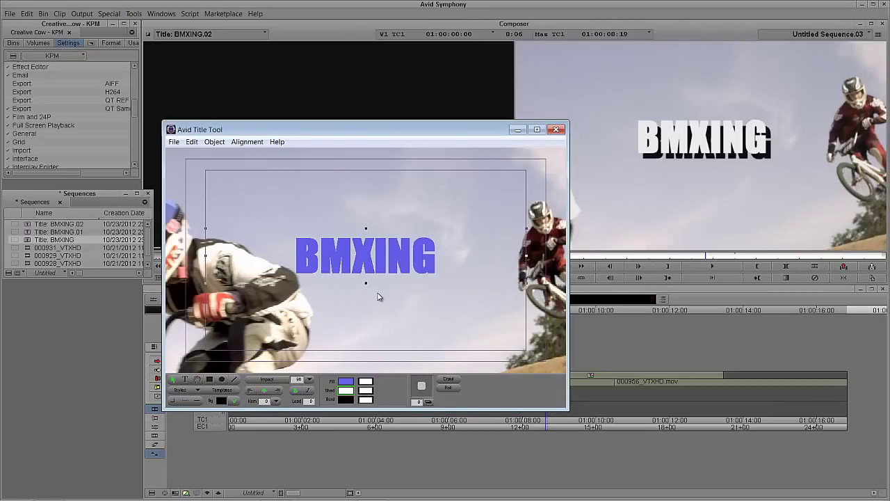
Step: Set the border color of the BMXING text to red
click(345, 400)
drag(346, 400, 348, 361)
click(320, 361)
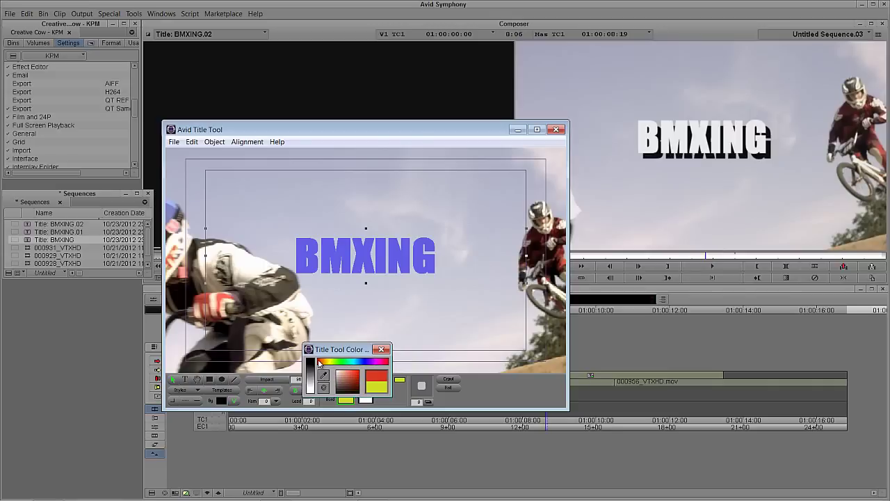
click(355, 374)
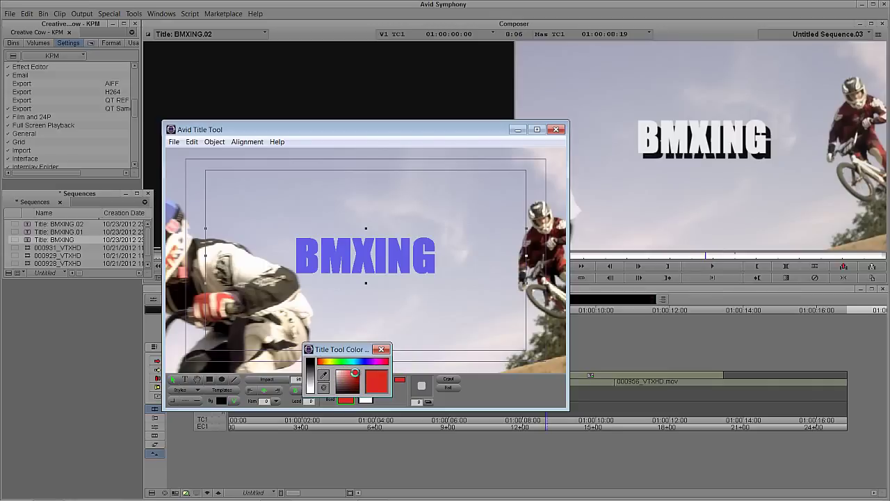
click(381, 349)
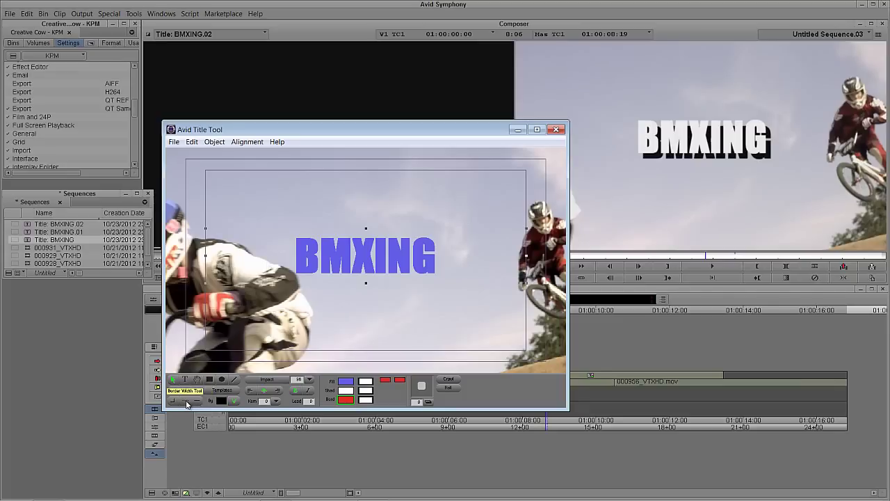
Step: Try a thick border on the BMXING text, and replace it with a thin border line
click(185, 402)
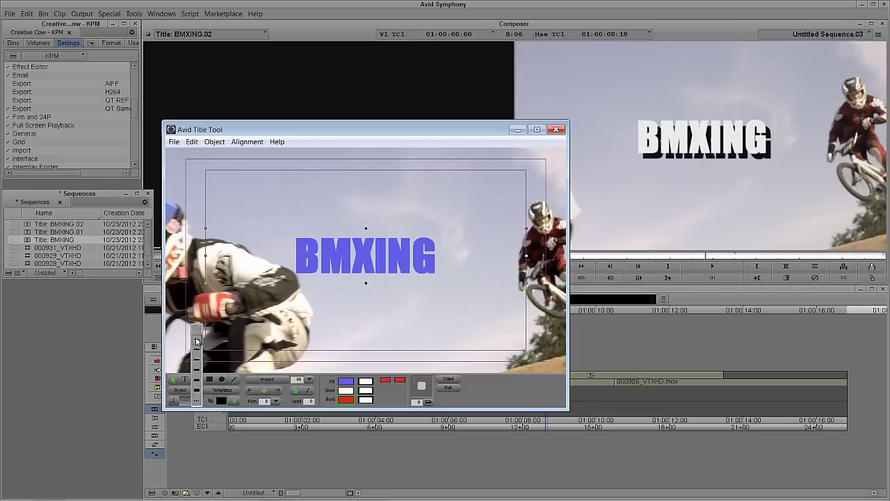
click(199, 378)
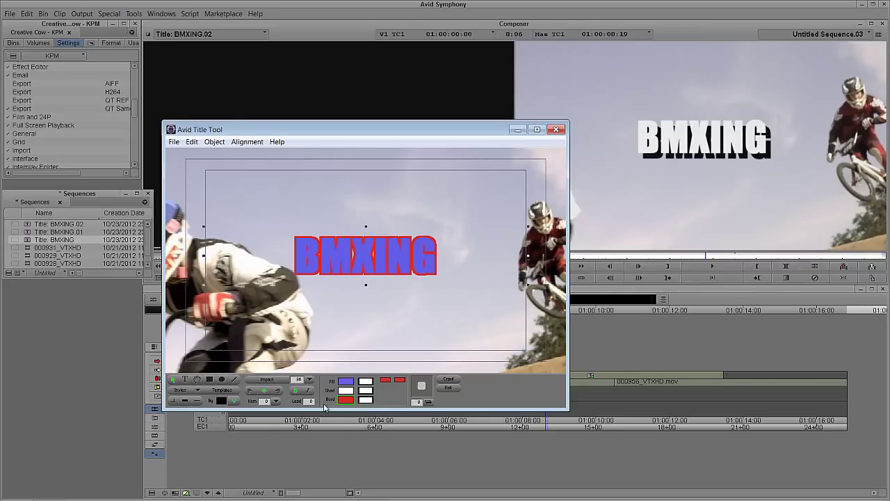
drag(197, 401, 197, 329)
click(194, 398)
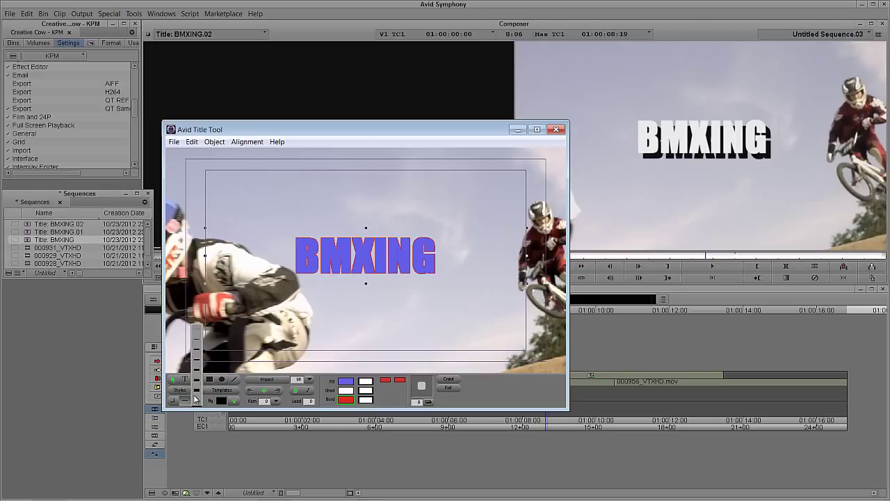
click(196, 399)
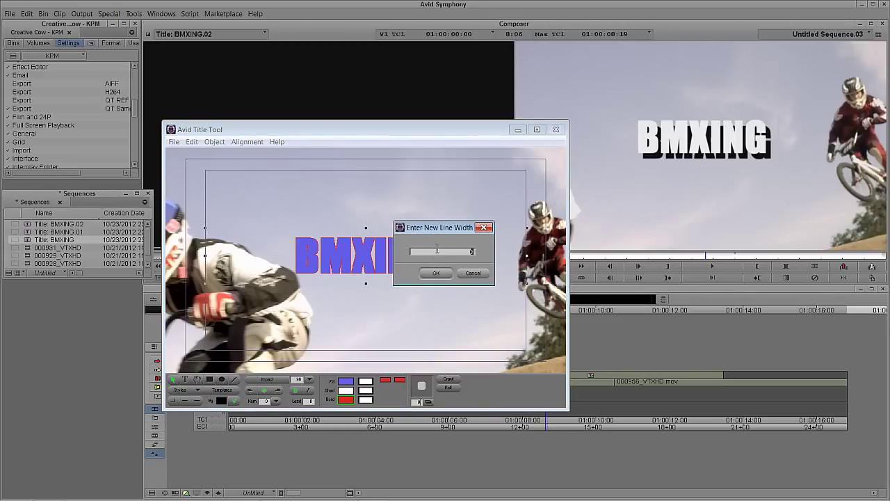
click(471, 275)
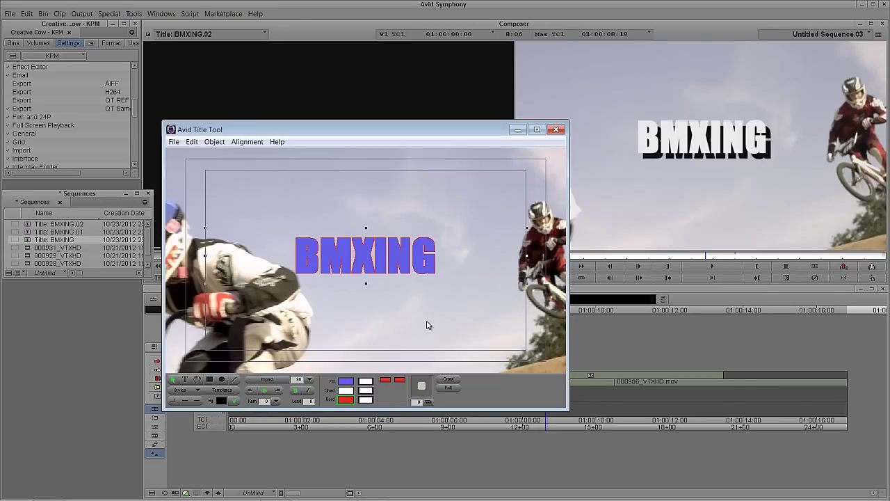